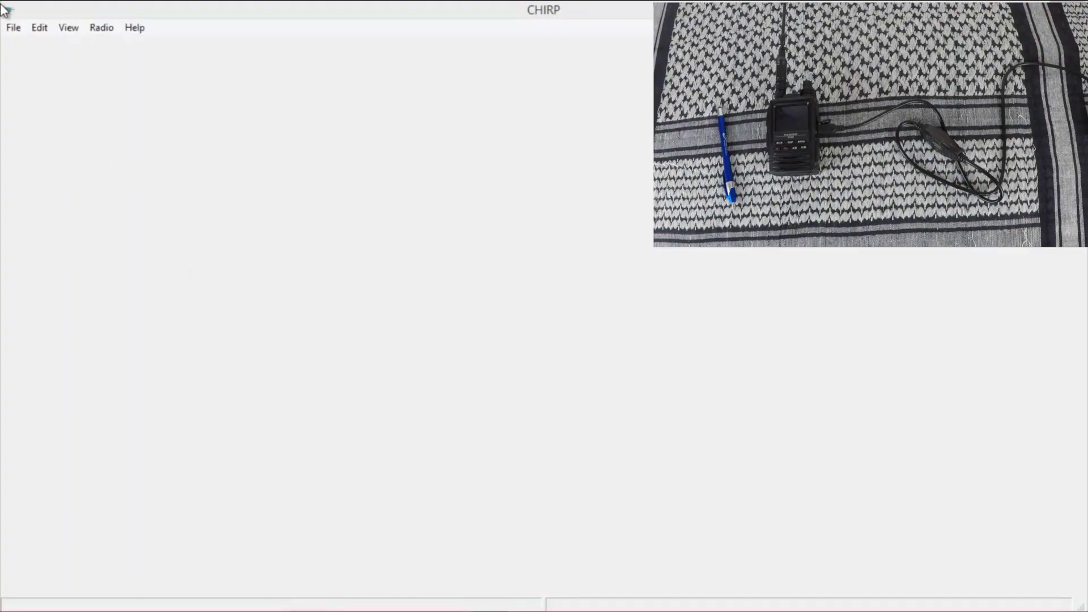
- Create a blank memory file and download the channel memories from the Yaesu FT3D radio on port COM3
{"action": "left_click", "coordinate": [12, 30]}
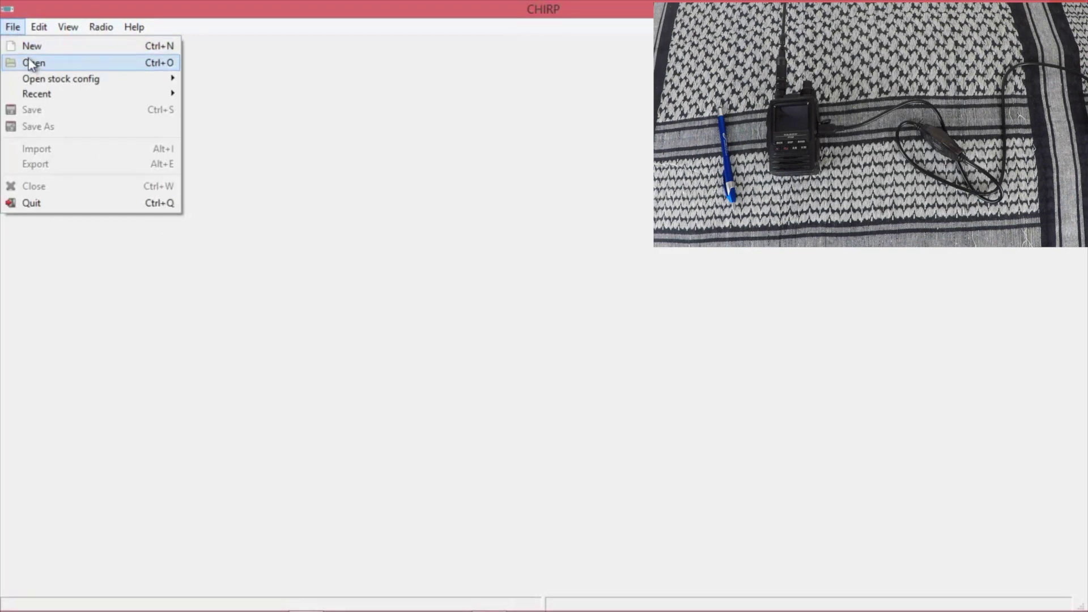
{"action": "left_click", "coordinate": [31, 53]}
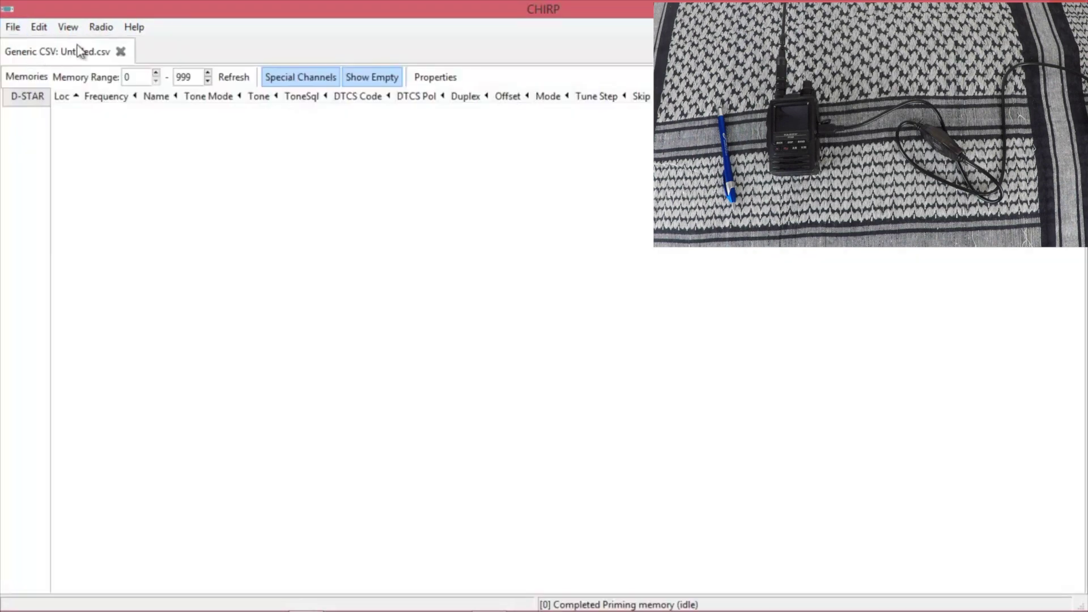
{"action": "left_click", "coordinate": [98, 29]}
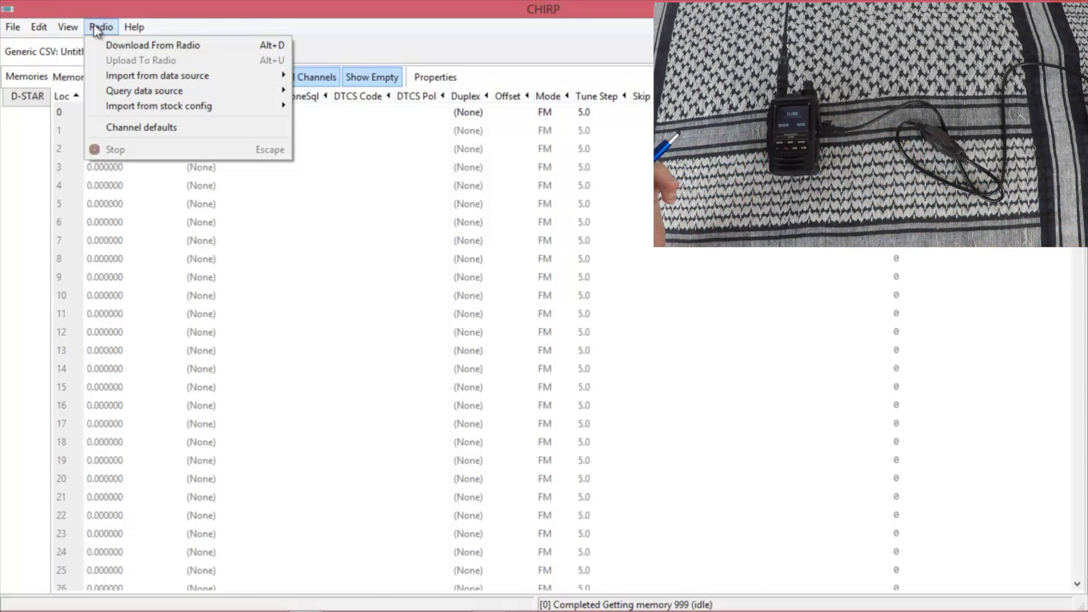
{"action": "left_click", "coordinate": [116, 45]}
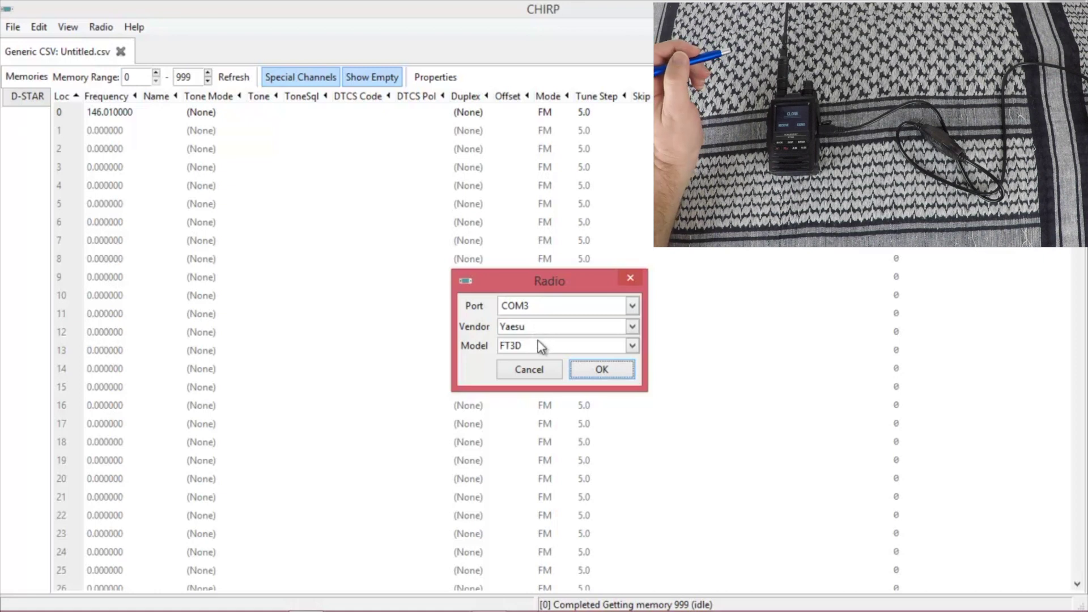
{"action": "left_click", "coordinate": [586, 371]}
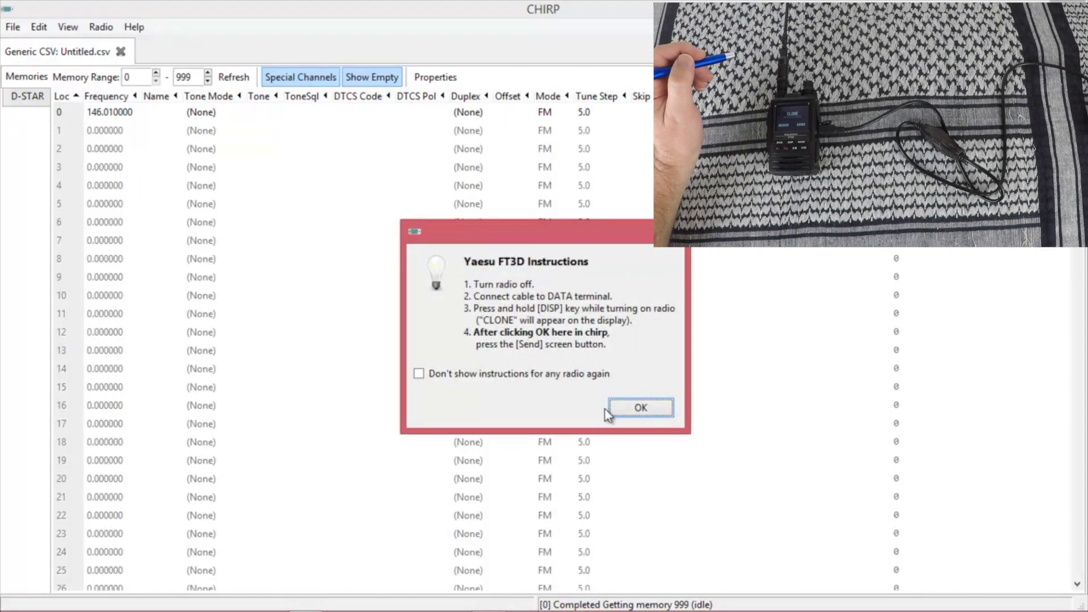
{"action": "left_click", "coordinate": [629, 408]}
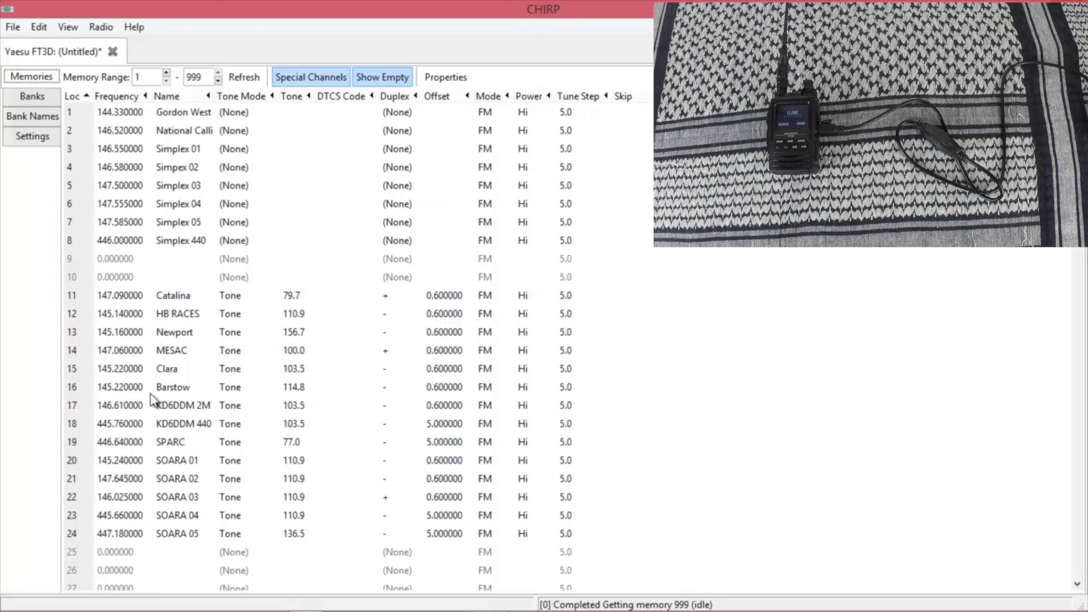
- Fill empty memory location 31 with frequency 446.240 and the name MT Disappointment
{"action": "scroll", "coordinate": [152, 396], "scroll_direction": "down", "scroll_amount": 5}
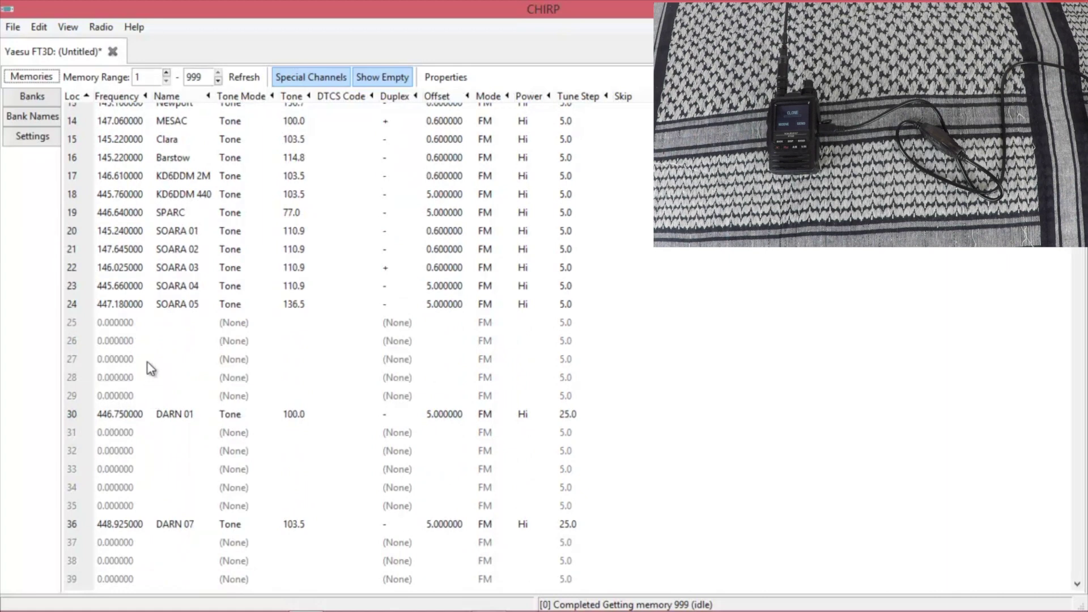
{"action": "left_click", "coordinate": [115, 434]}
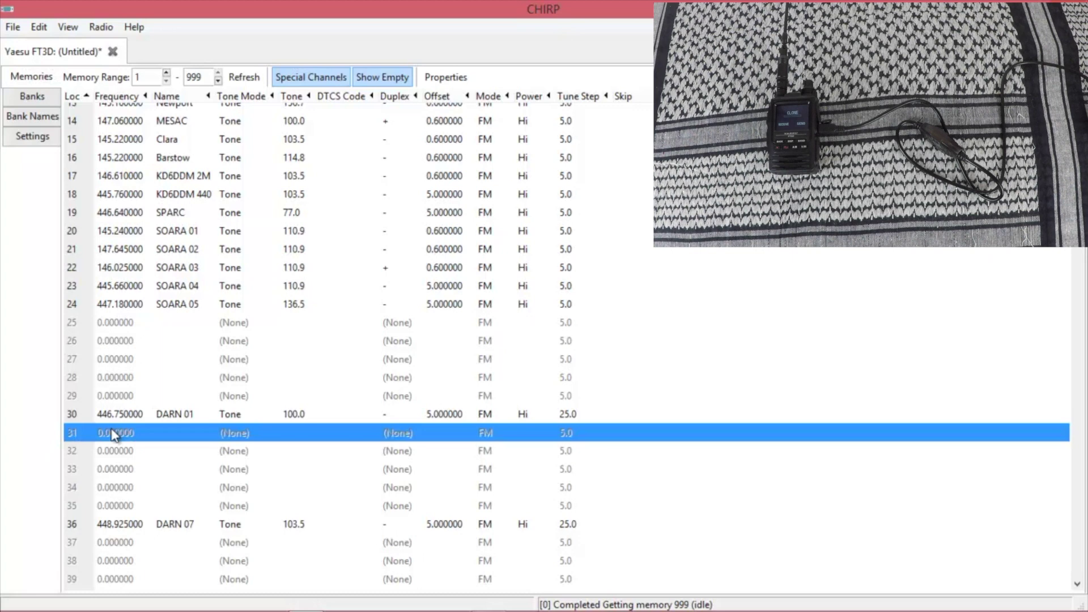
{"action": "left_click", "coordinate": [115, 433]}
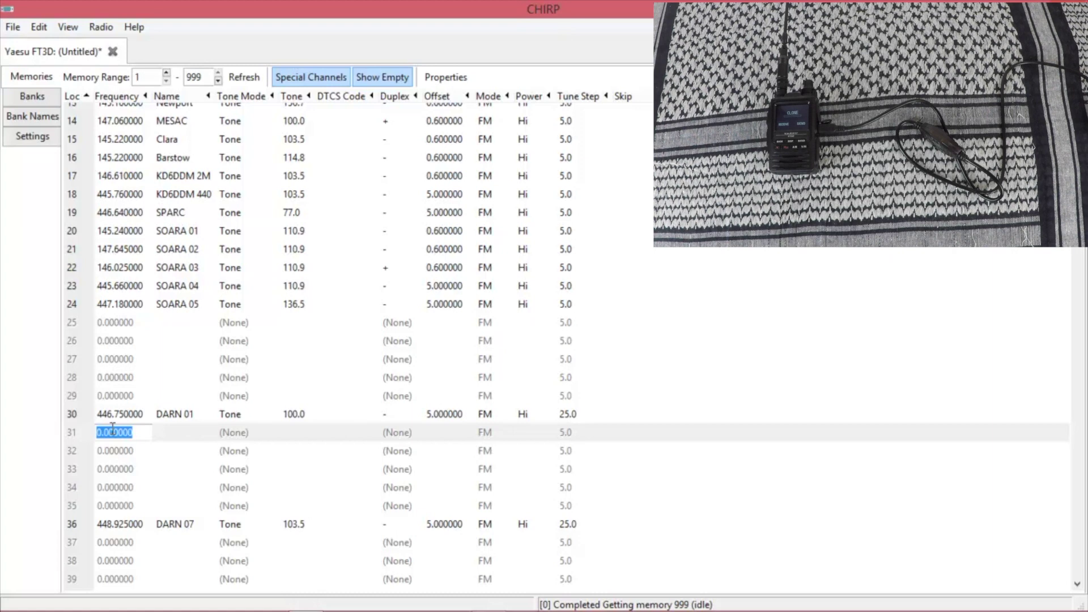
{"action": "type", "text": "446.240"}
{"action": "left_click", "coordinate": [176, 432]}
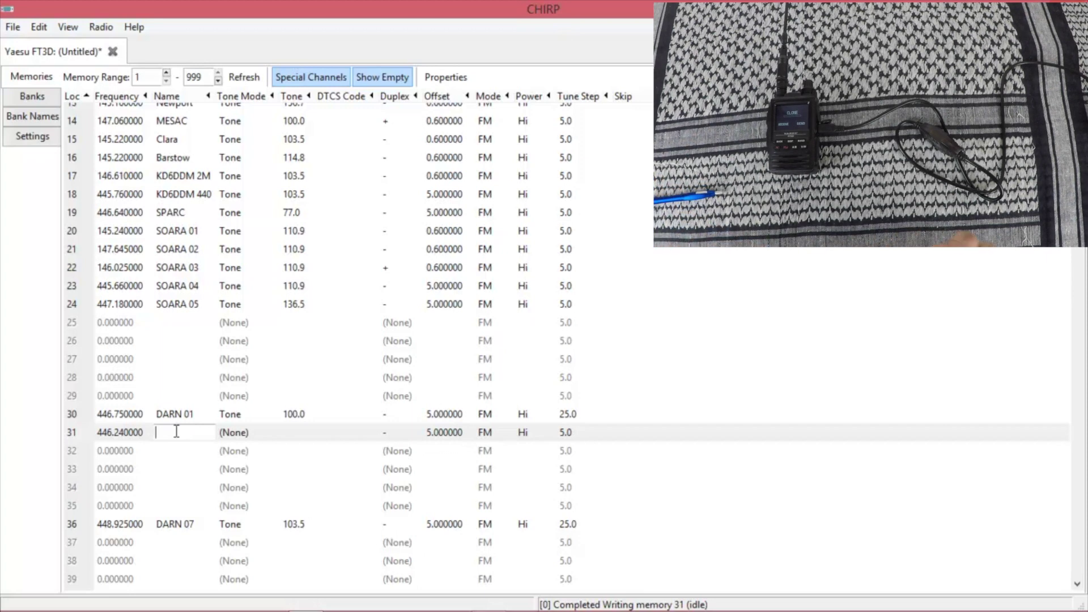
{"action": "type", "text": "M"}
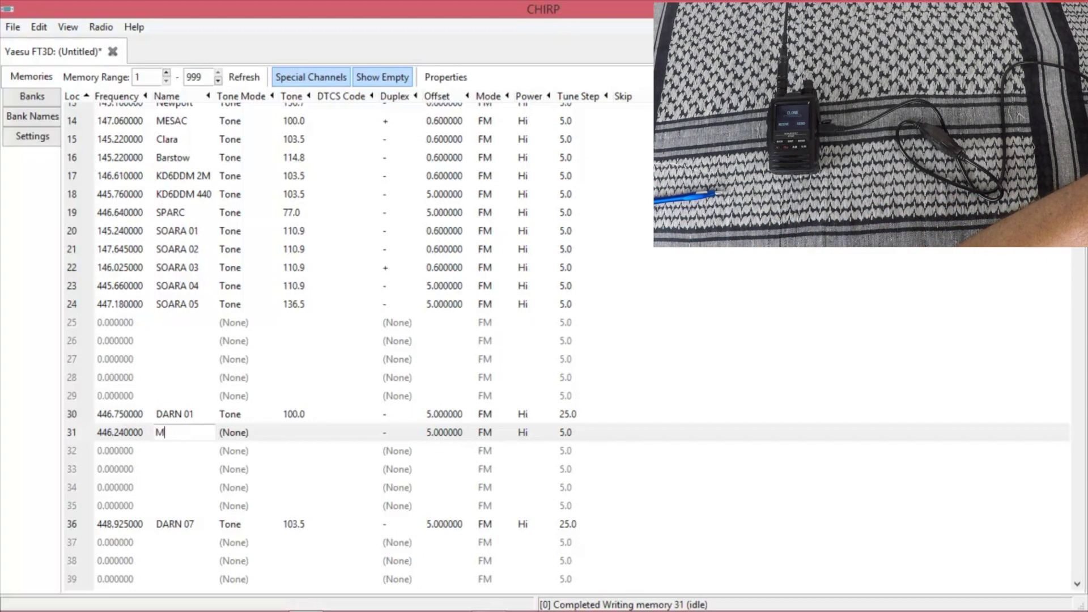
{"action": "type", "text": "T Disappointment"}
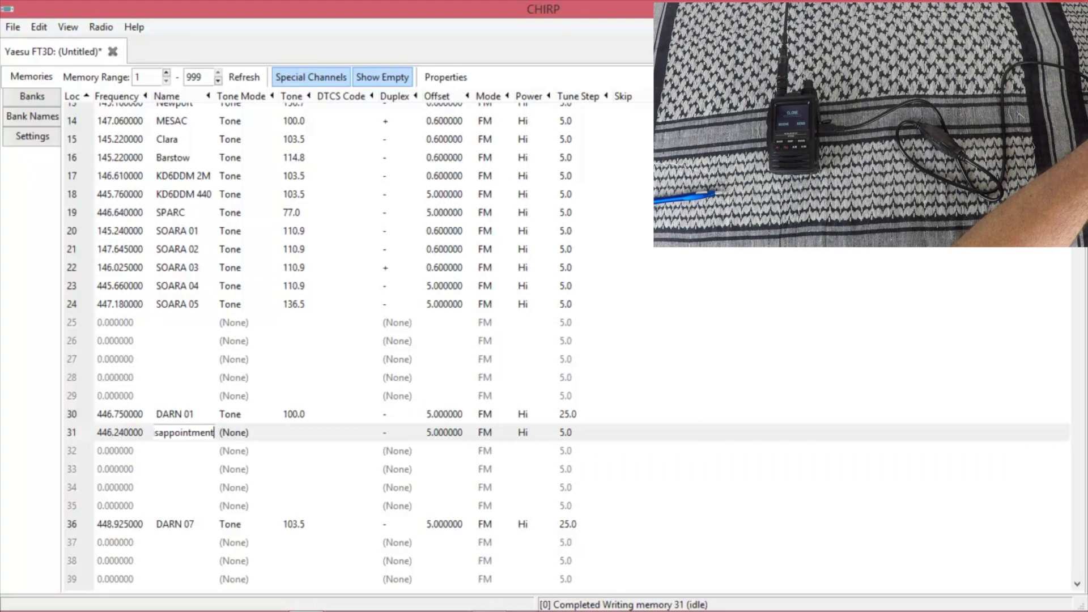
- Set memory 31's tone mode to Tone with a tone of 100.0, and check its duplex options
{"action": "left_click", "coordinate": [232, 432]}
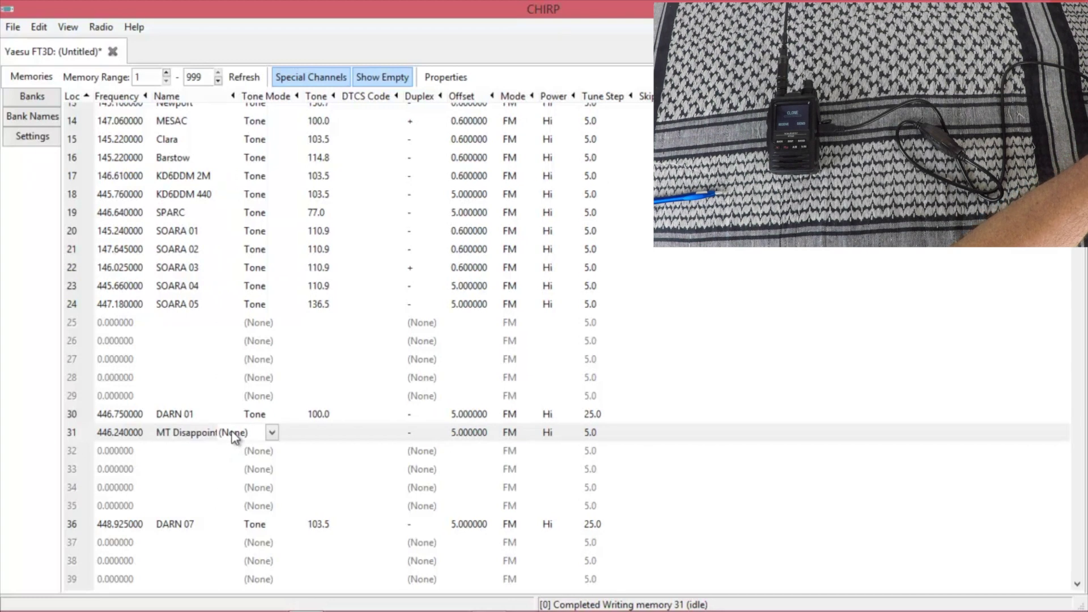
{"action": "left_click", "coordinate": [271, 432]}
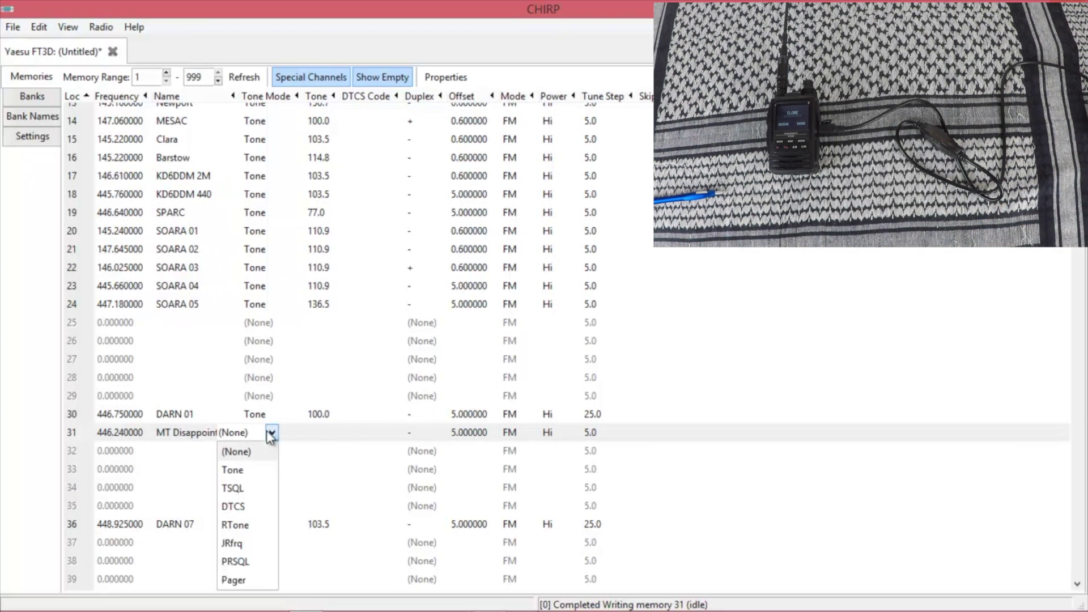
{"action": "left_click", "coordinate": [236, 470]}
{"action": "left_click", "coordinate": [322, 433]}
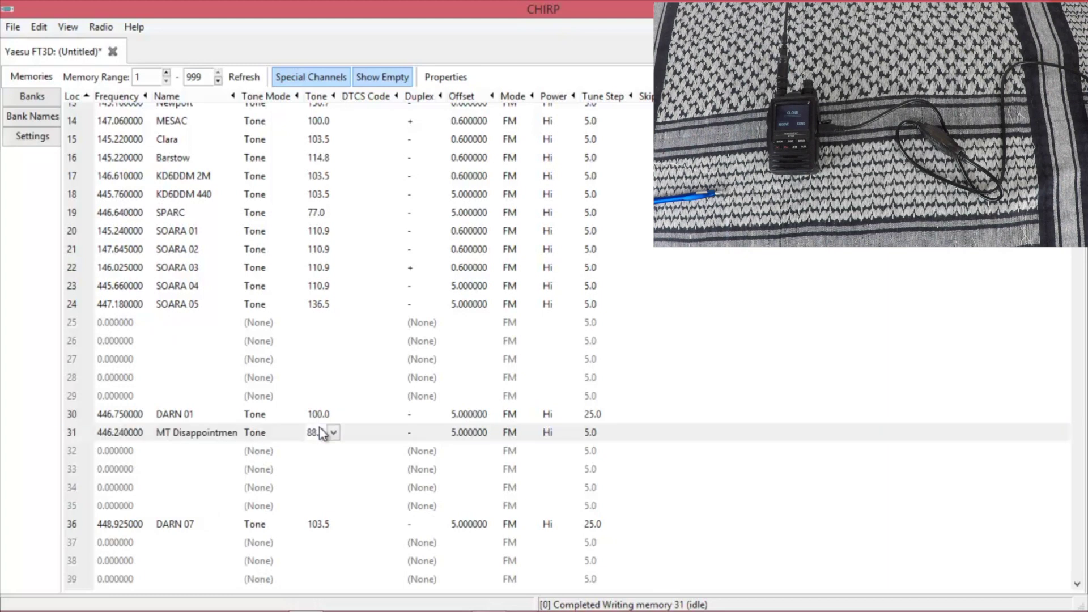
{"action": "left_click", "coordinate": [333, 433]}
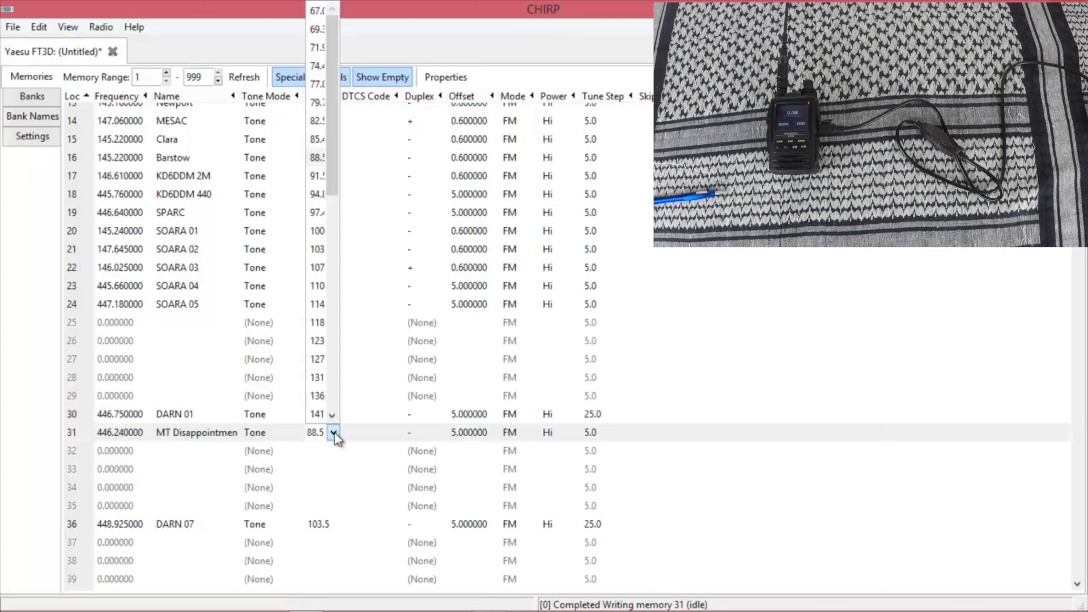
{"action": "left_click", "coordinate": [317, 232]}
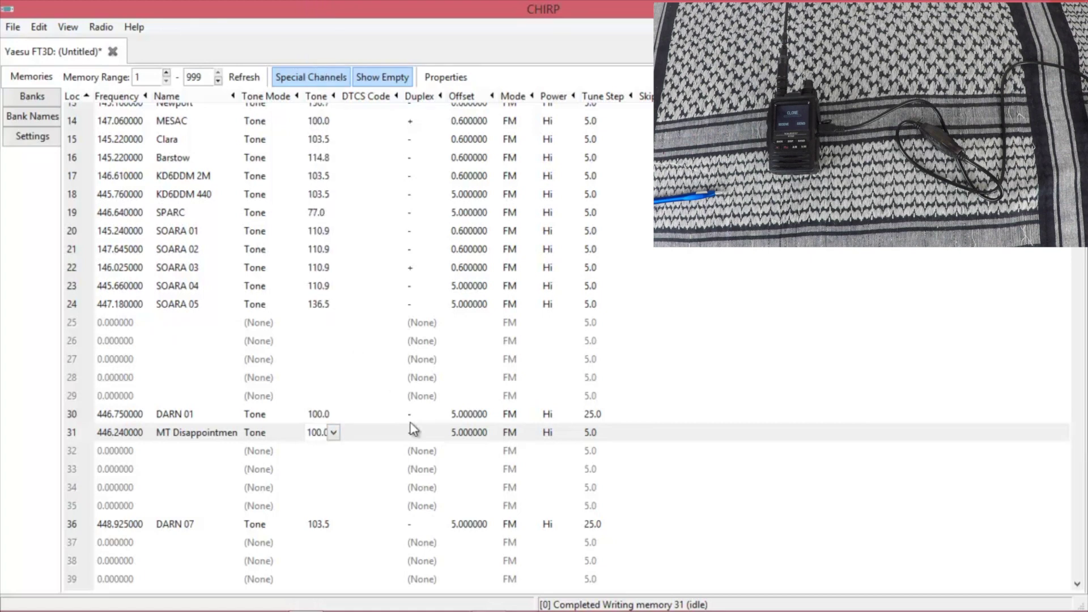
{"action": "left_click", "coordinate": [422, 436]}
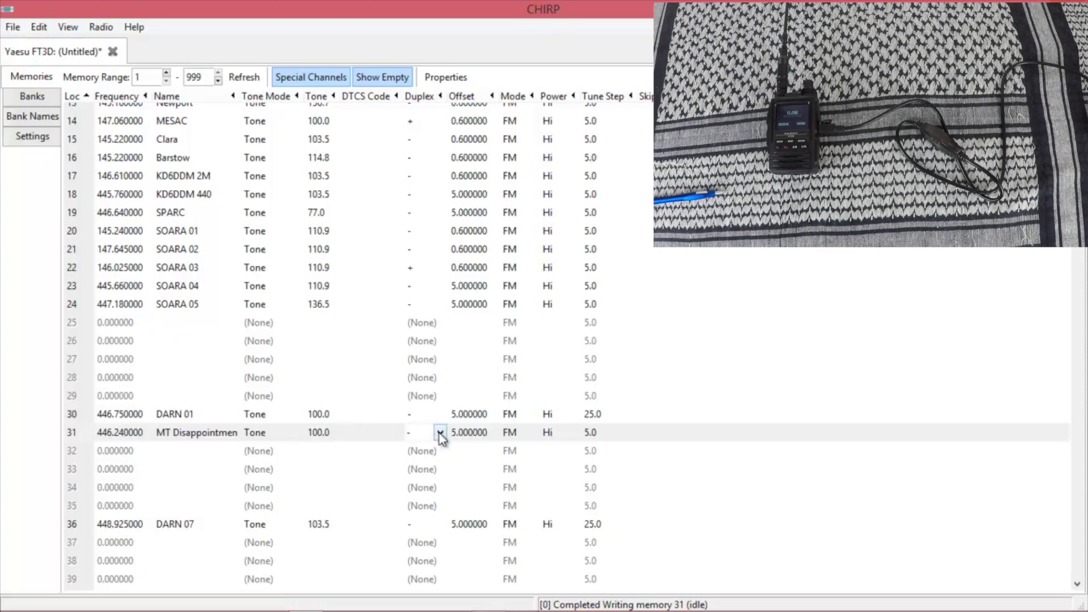
{"action": "left_click", "coordinate": [440, 434]}
{"action": "left_click", "coordinate": [440, 435]}
- Upload the edited memories to the Yaesu FT3D radio through port COM3
{"action": "left_click", "coordinate": [101, 28]}
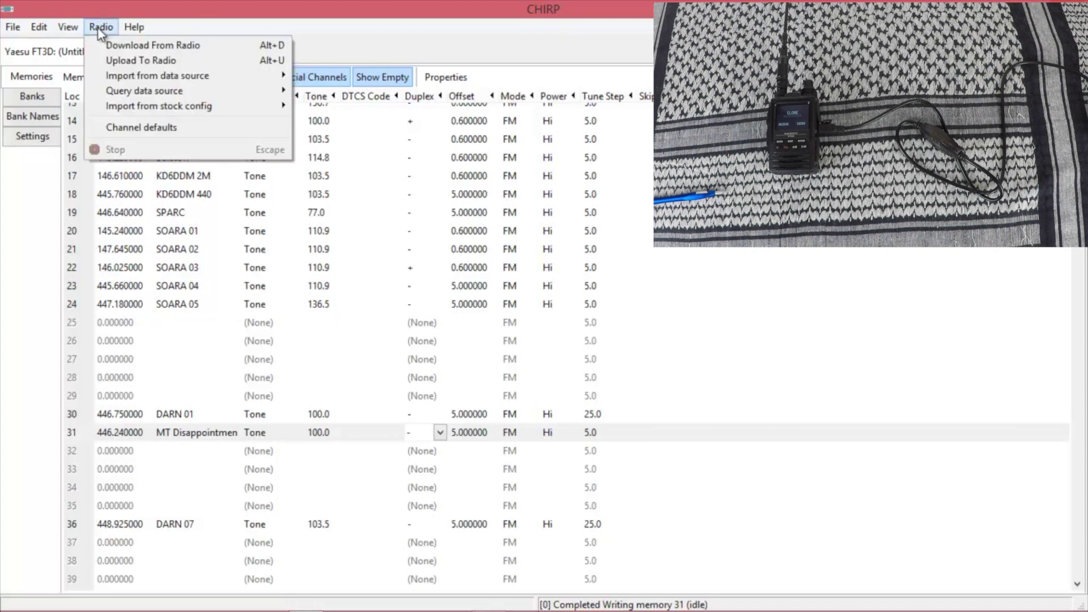
{"action": "left_click", "coordinate": [111, 59]}
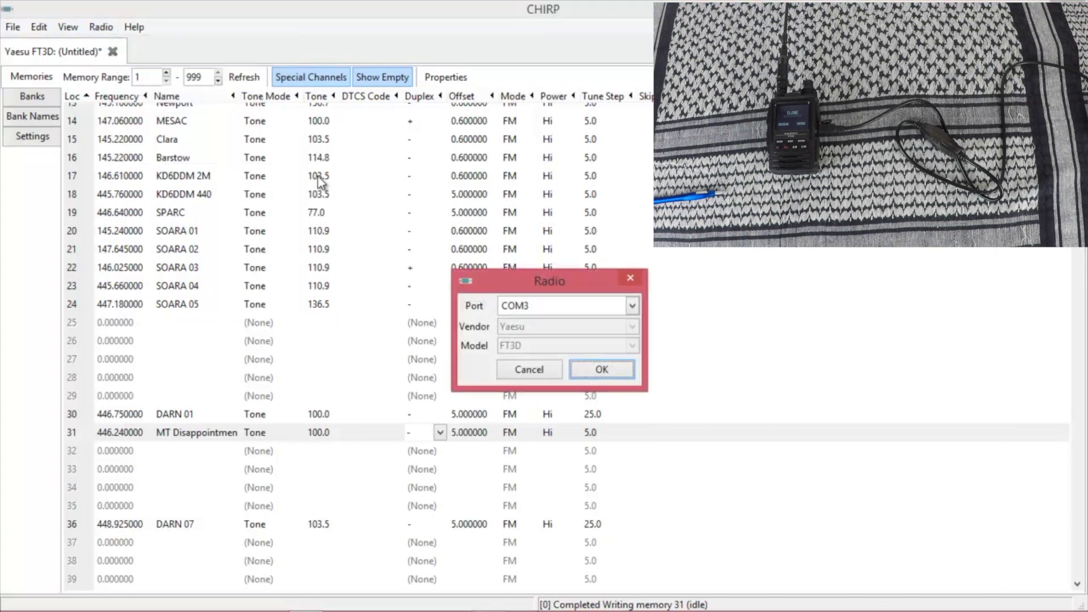
{"action": "left_click", "coordinate": [599, 372]}
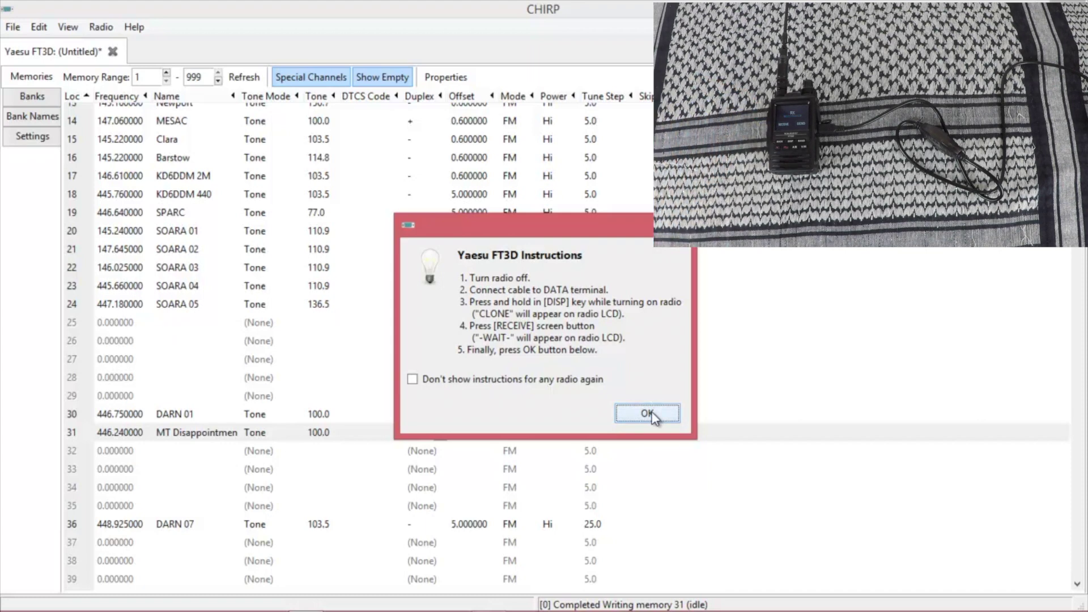
{"action": "left_click", "coordinate": [652, 417]}
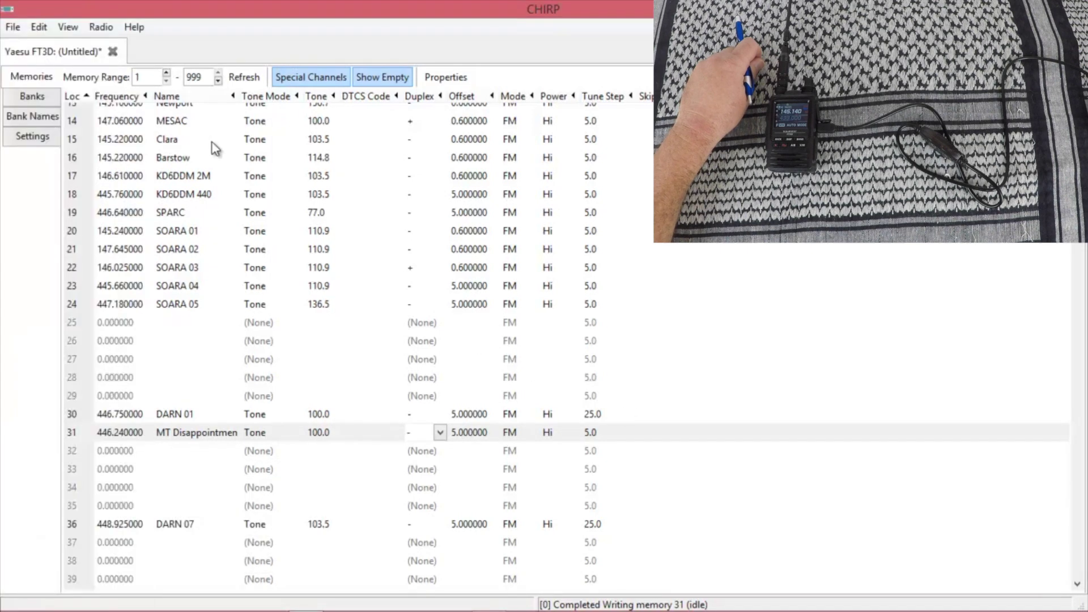
- Examine which memories are assigned to banks and how the individual bank names can be edited
{"action": "left_click", "coordinate": [36, 95]}
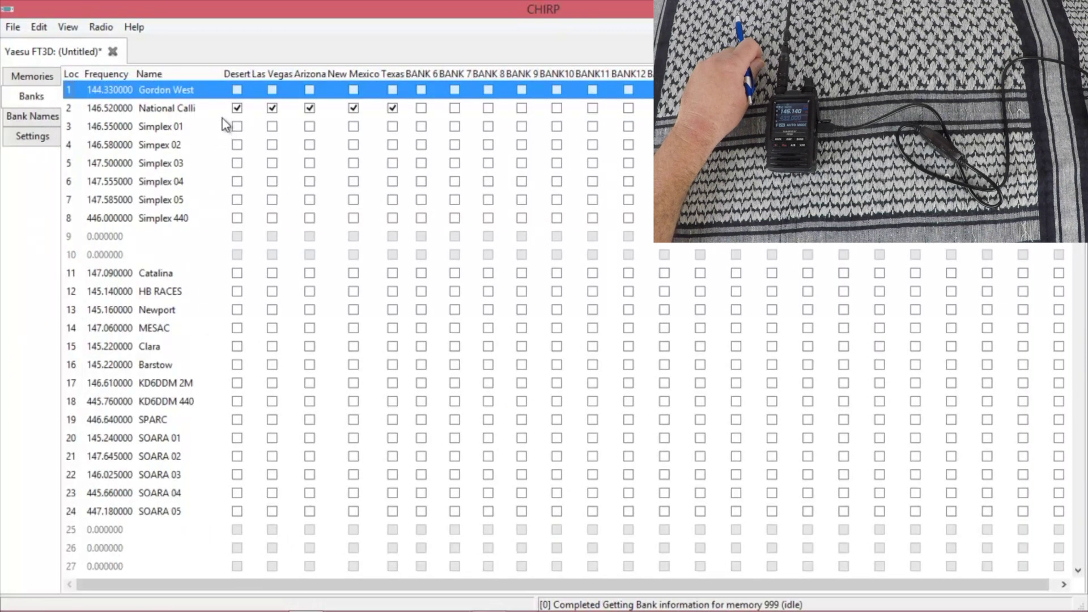
{"action": "left_click", "coordinate": [22, 119]}
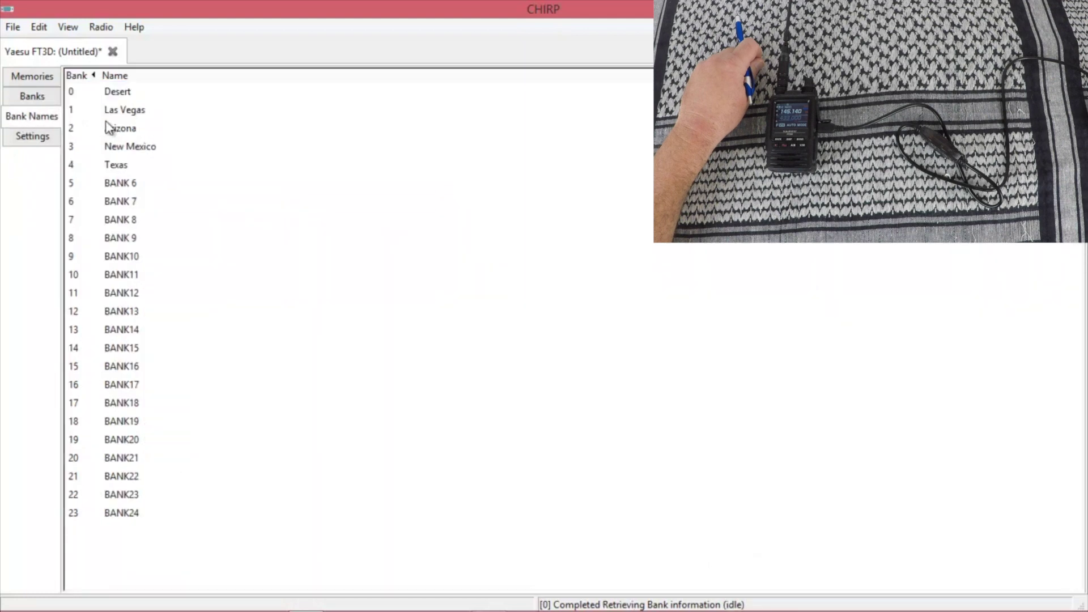
{"action": "left_click", "coordinate": [111, 166]}
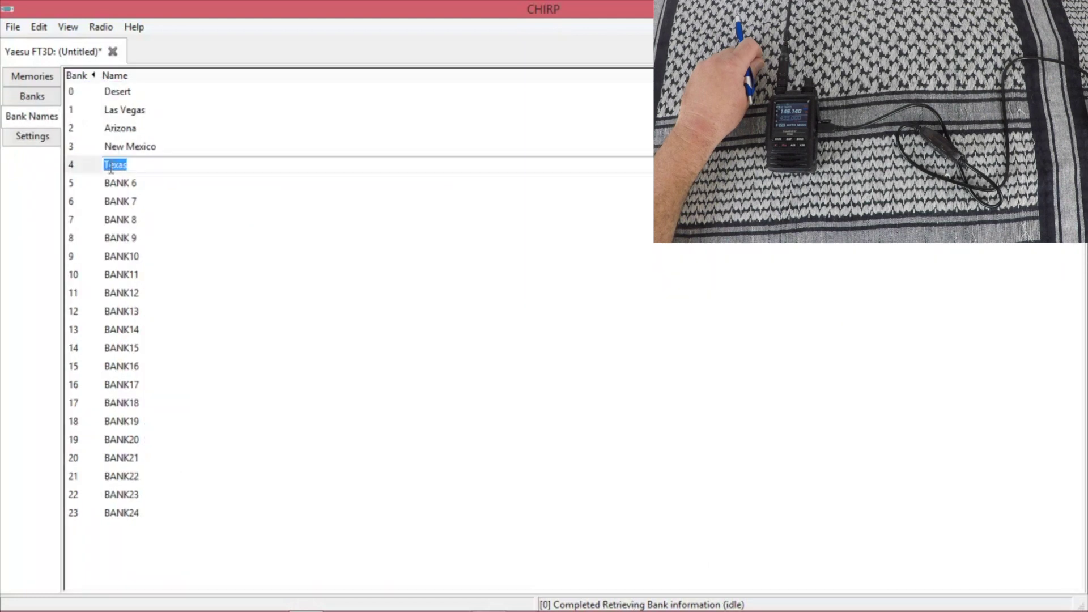
{"action": "left_click", "coordinate": [113, 150]}
{"action": "left_click", "coordinate": [112, 180]}
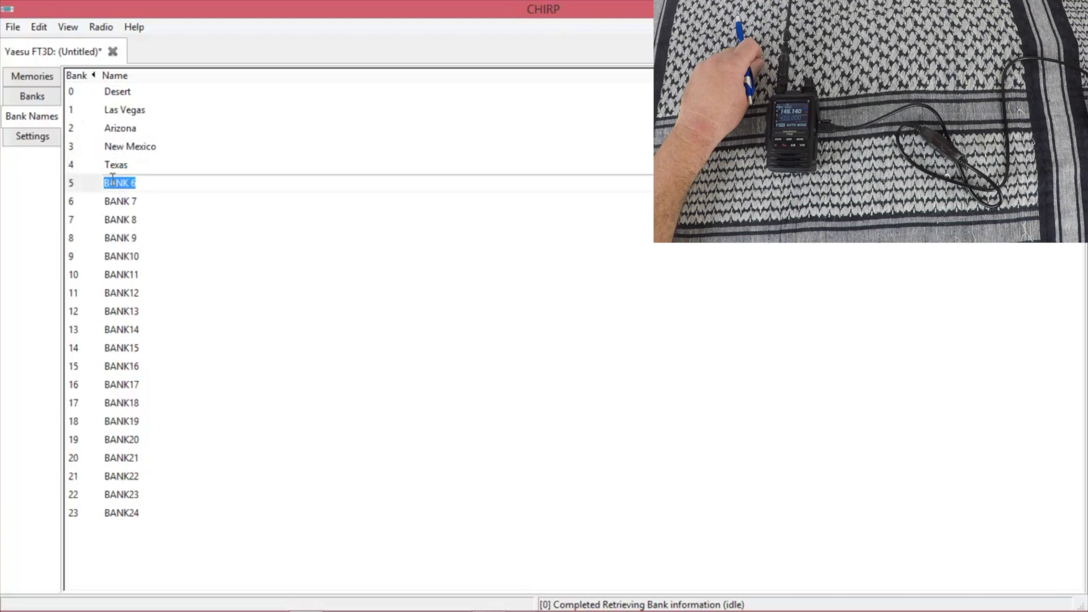
- Examine the radio settings, including the My SSID choices and the APRS general, receive, transmit, SmartBeacon, messages, beacons and DTMF categories
{"action": "left_click", "coordinate": [35, 137]}
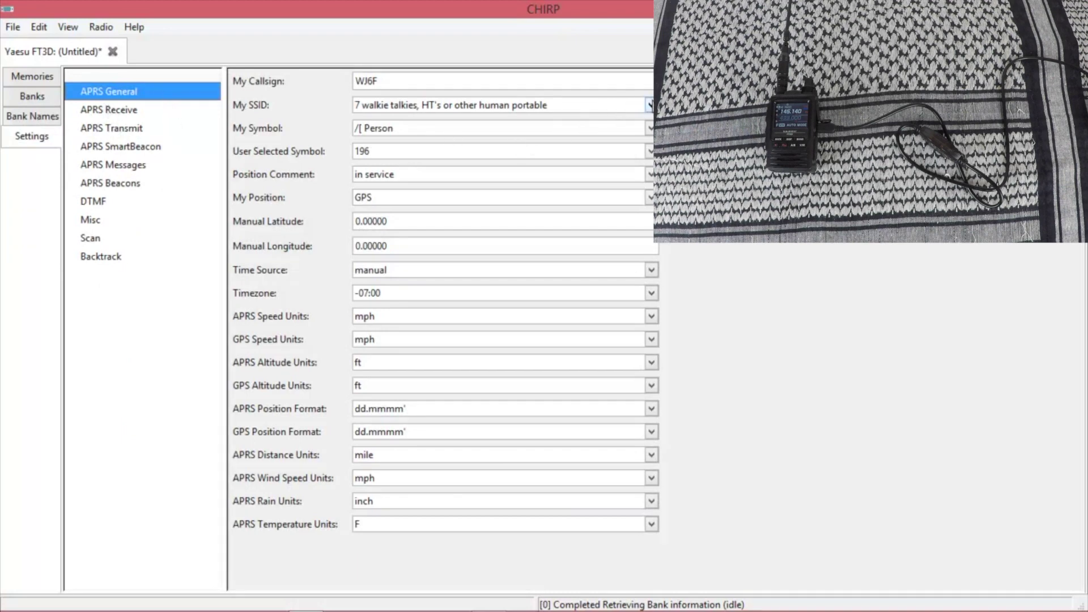
{"action": "left_click", "coordinate": [650, 105]}
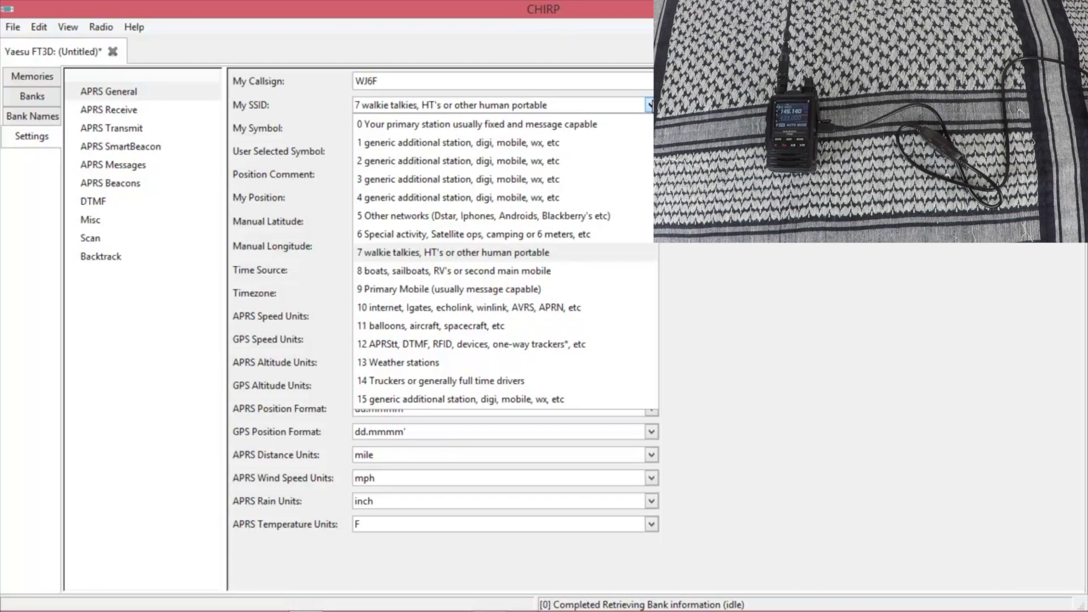
{"action": "left_click", "coordinate": [650, 105]}
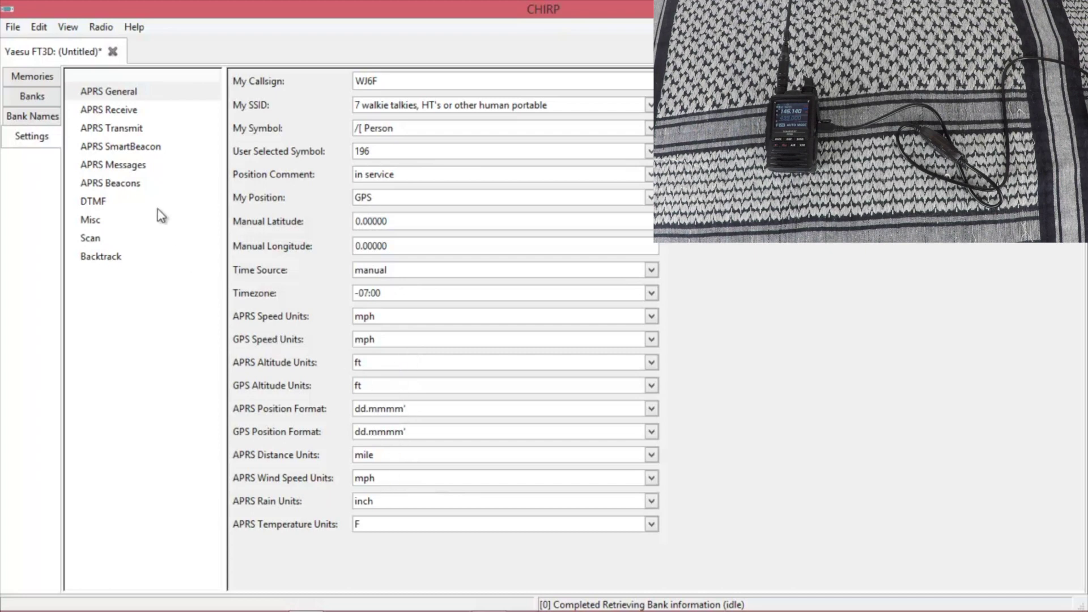
{"action": "left_click", "coordinate": [94, 111]}
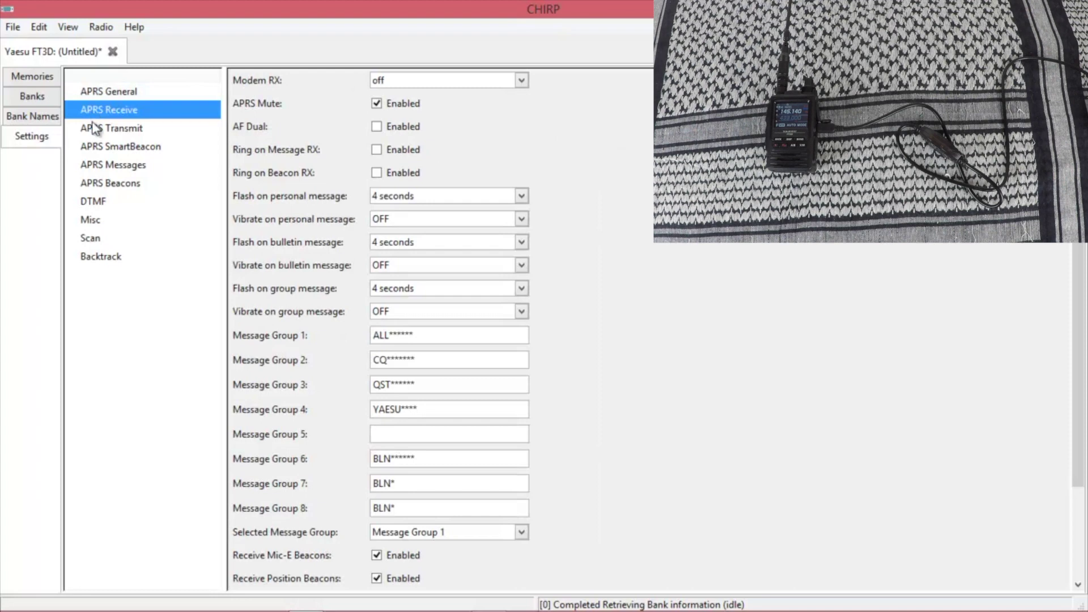
{"action": "left_click", "coordinate": [94, 130]}
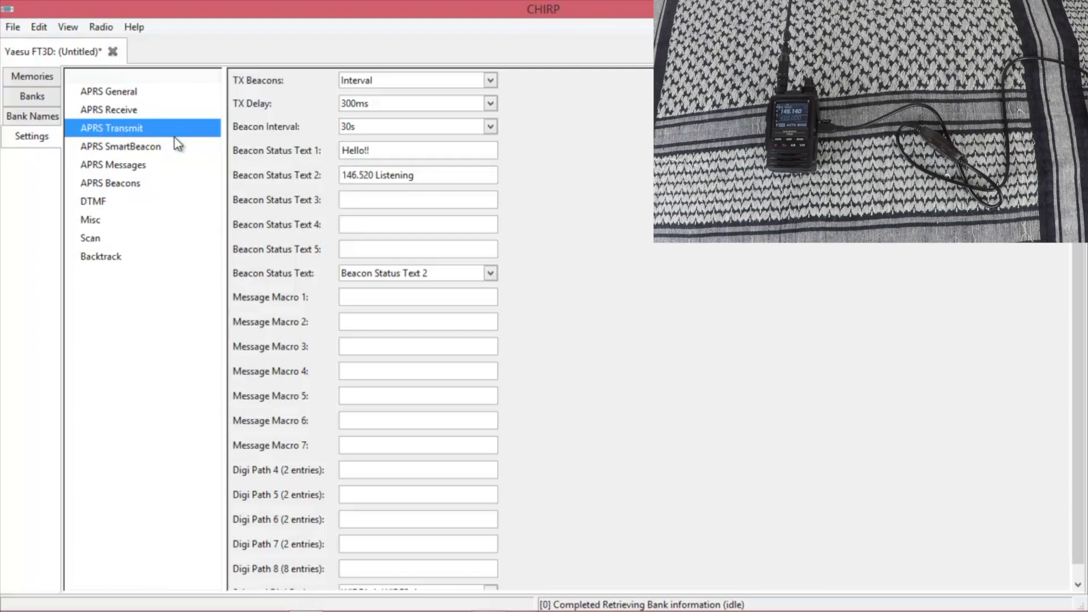
{"action": "left_click", "coordinate": [160, 149]}
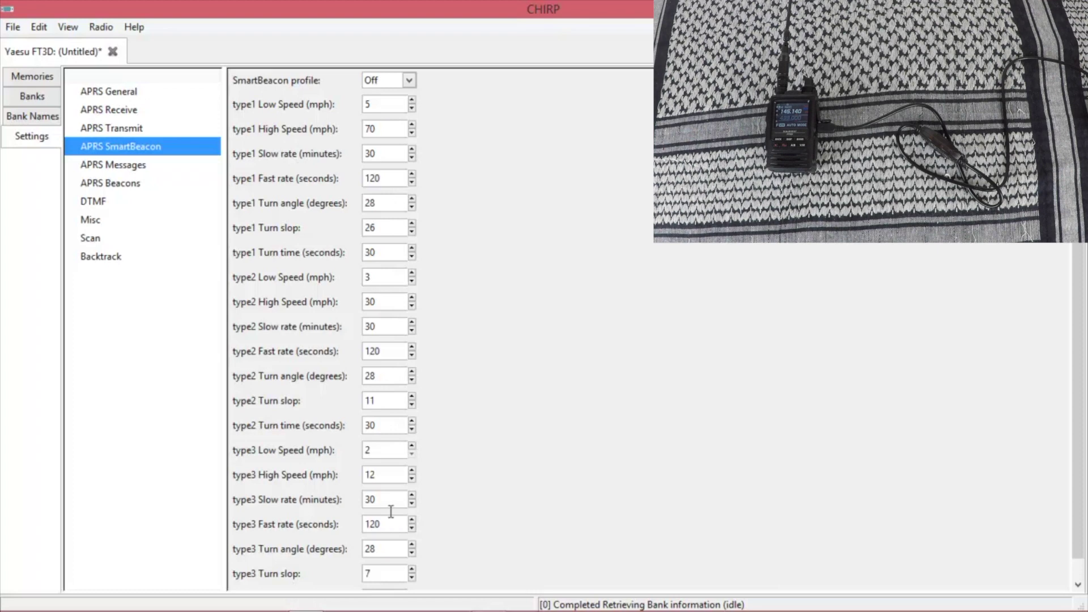
{"action": "left_click", "coordinate": [100, 167]}
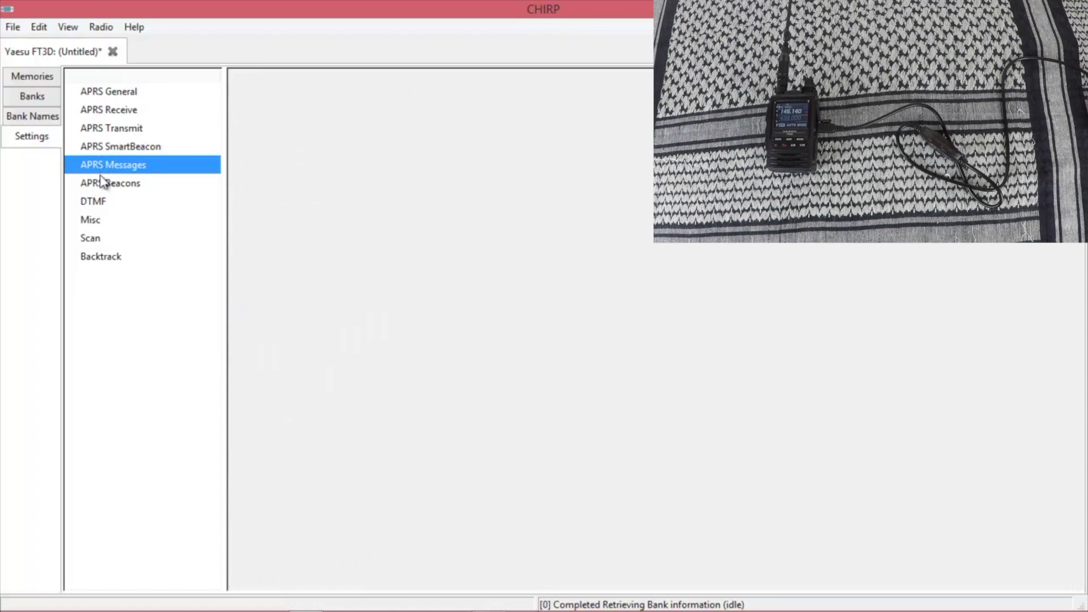
{"action": "left_click", "coordinate": [101, 180]}
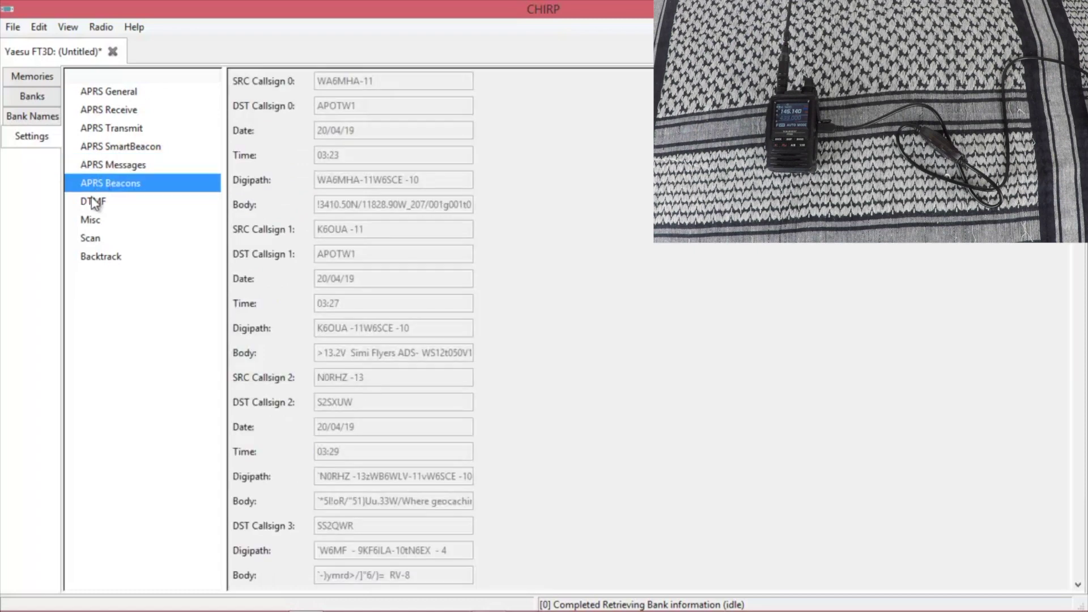
{"action": "left_click", "coordinate": [91, 201]}
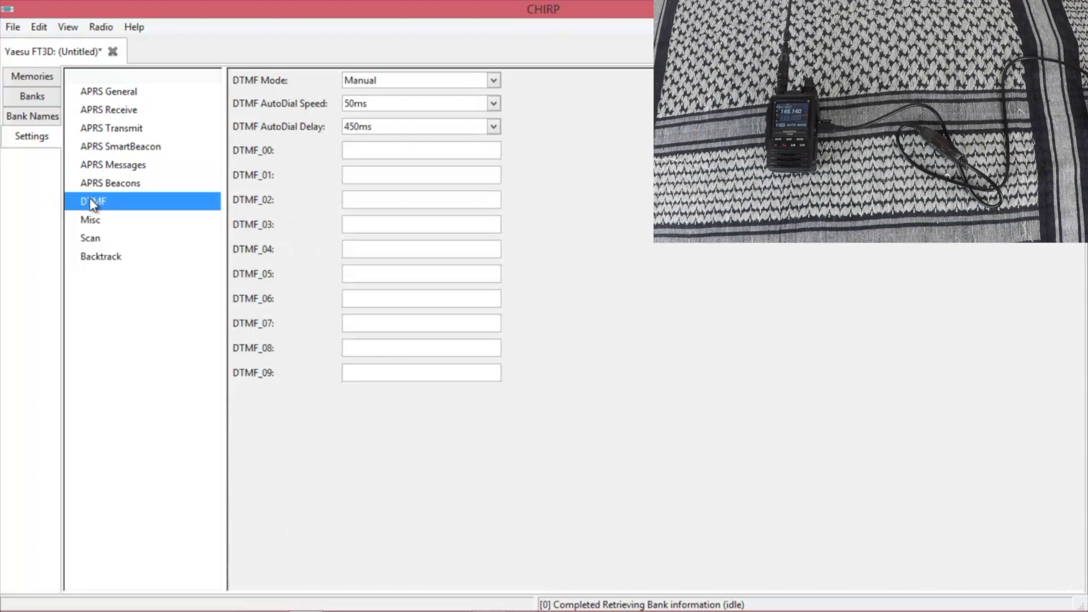
- Examine the radio's miscellaneous, scan and backtrack settings
{"action": "left_click", "coordinate": [89, 219]}
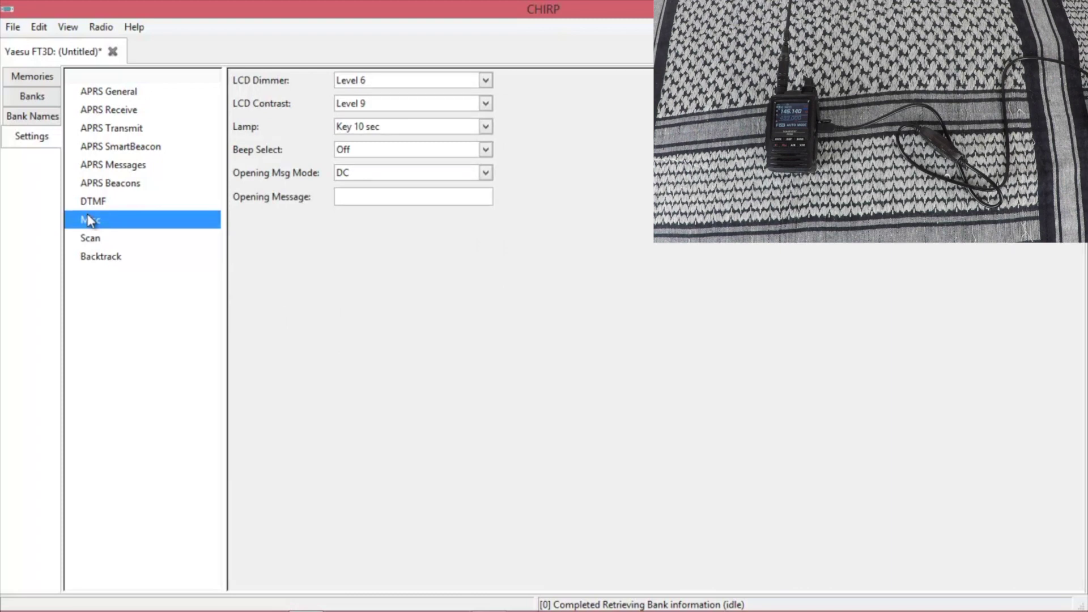
{"action": "left_click", "coordinate": [92, 240]}
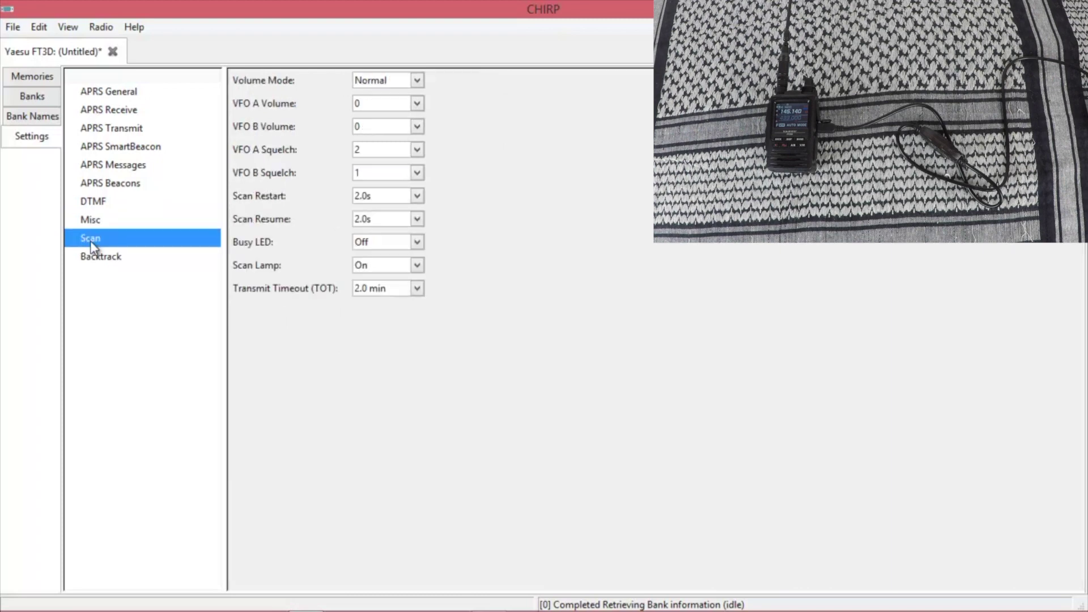
{"action": "left_click", "coordinate": [100, 259]}
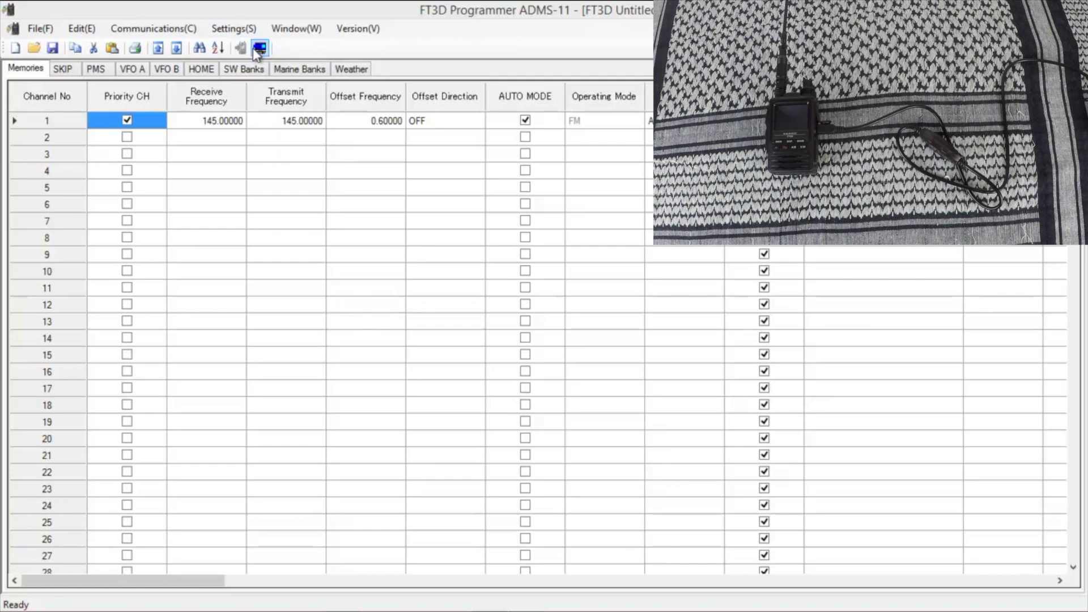
- In the FT3D Programmer ADMS-11, download the memory data from the FT3D radio
{"action": "left_click", "coordinate": [177, 35]}
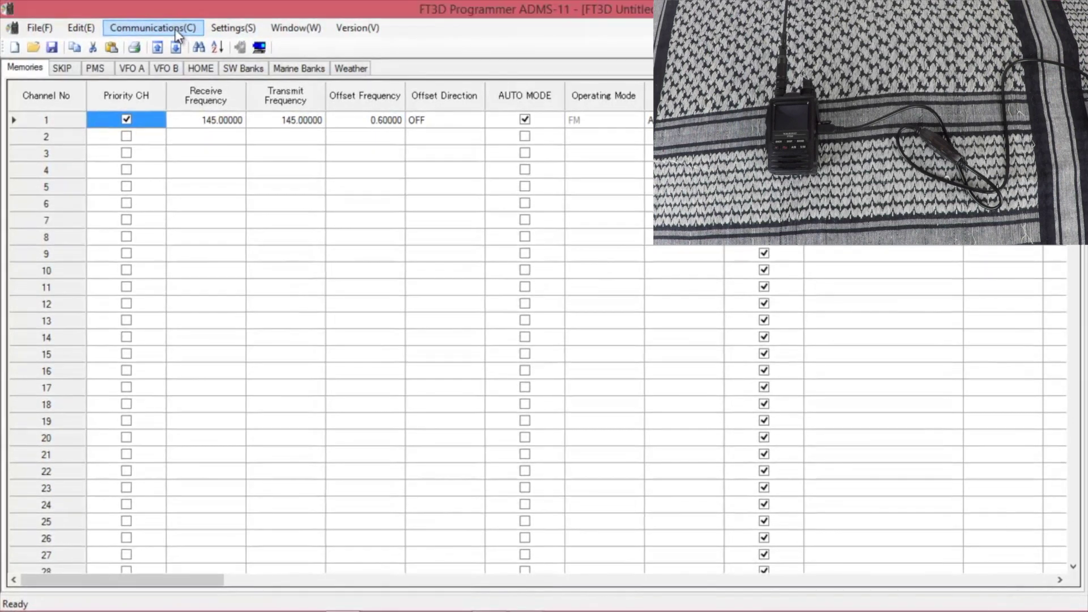
{"action": "left_click", "coordinate": [176, 33]}
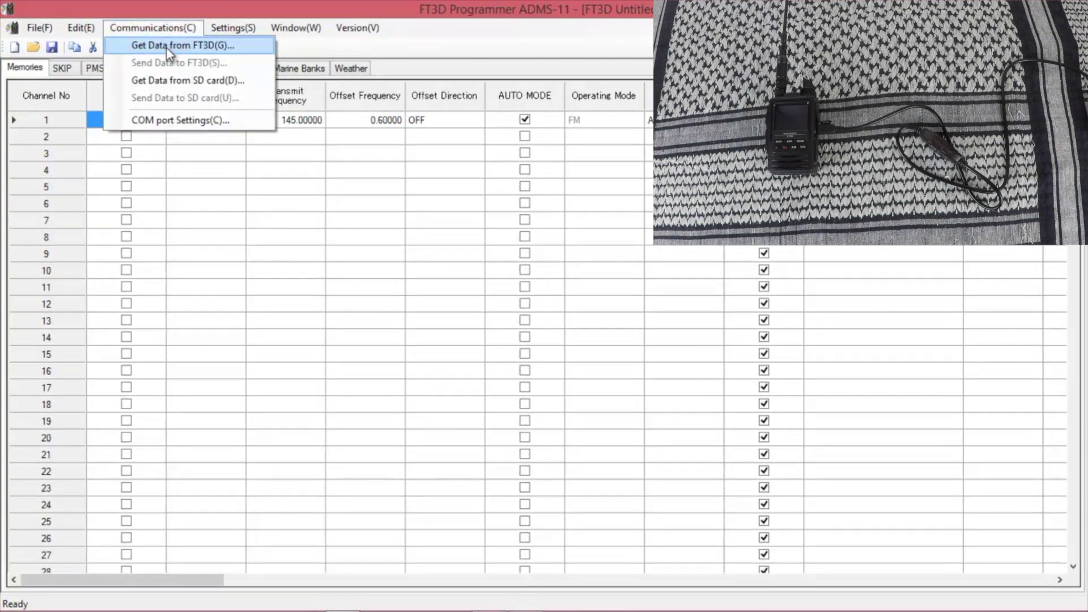
{"action": "left_click", "coordinate": [165, 47]}
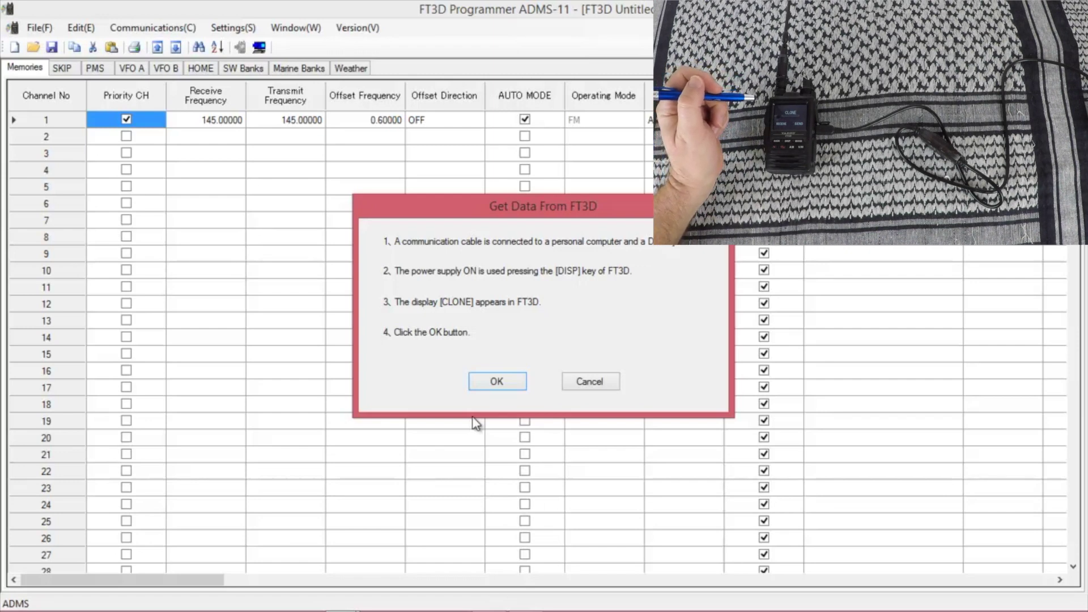
{"action": "left_click", "coordinate": [493, 383]}
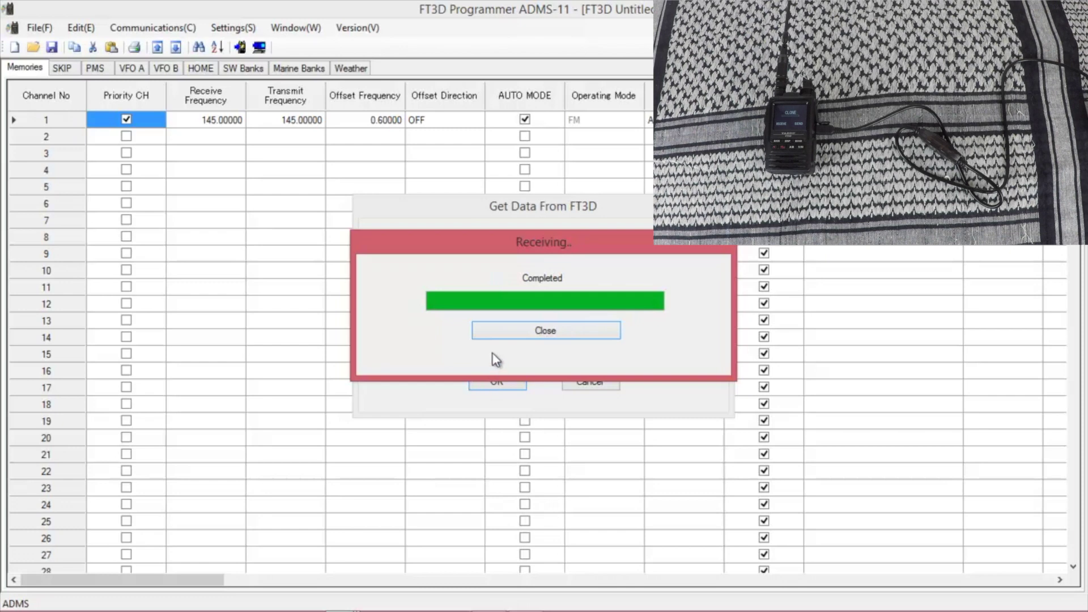
{"action": "left_click", "coordinate": [506, 327]}
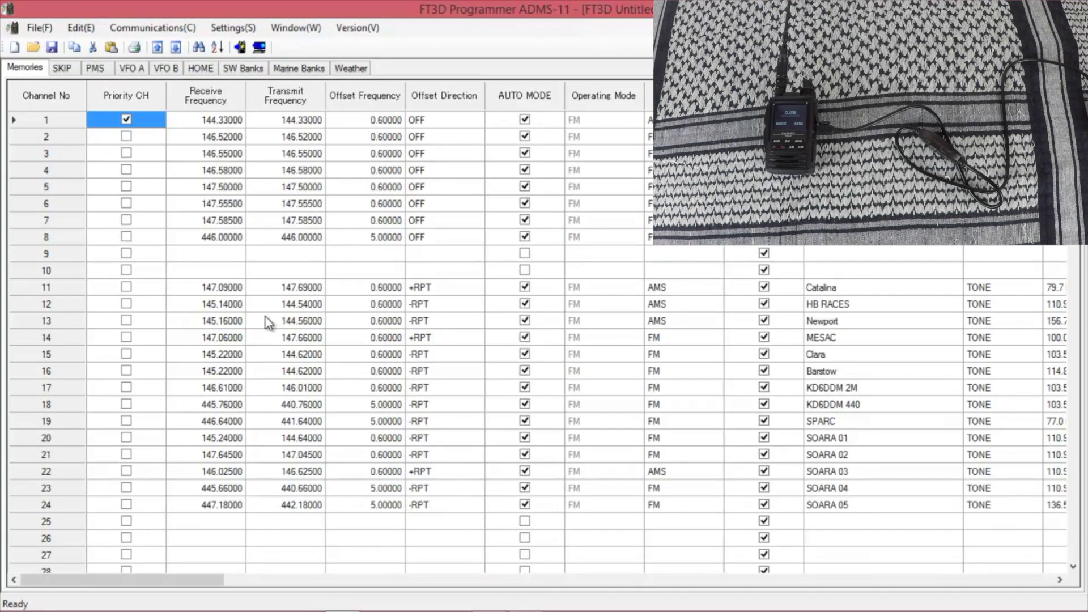
- Look through the downloaded weather channels, marine banks and shortwave banks
{"action": "left_click", "coordinate": [351, 70]}
{"action": "left_click", "coordinate": [300, 72]}
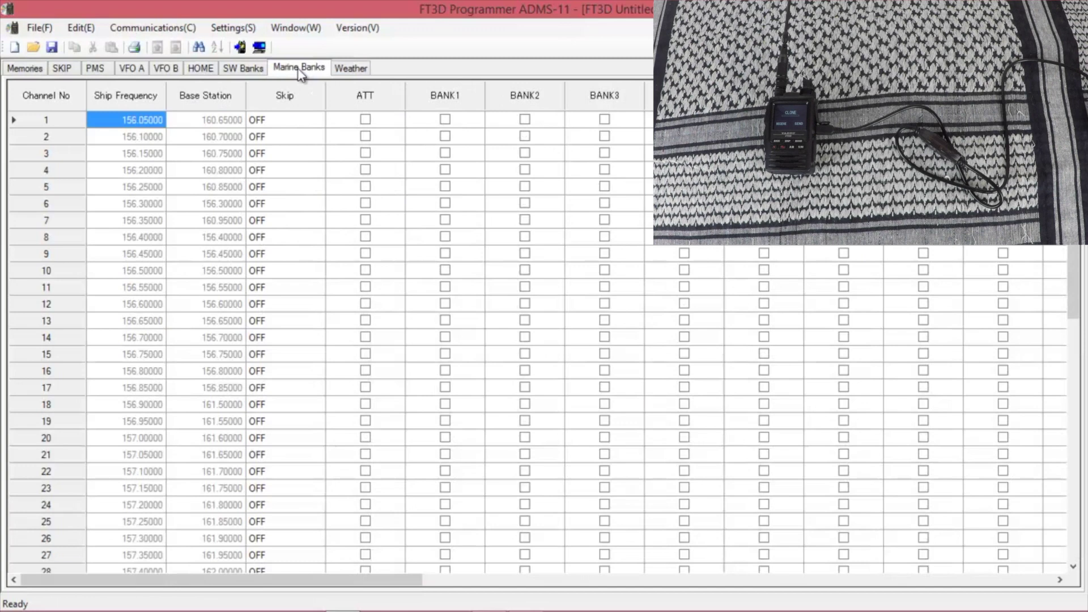
{"action": "left_click", "coordinate": [247, 72]}
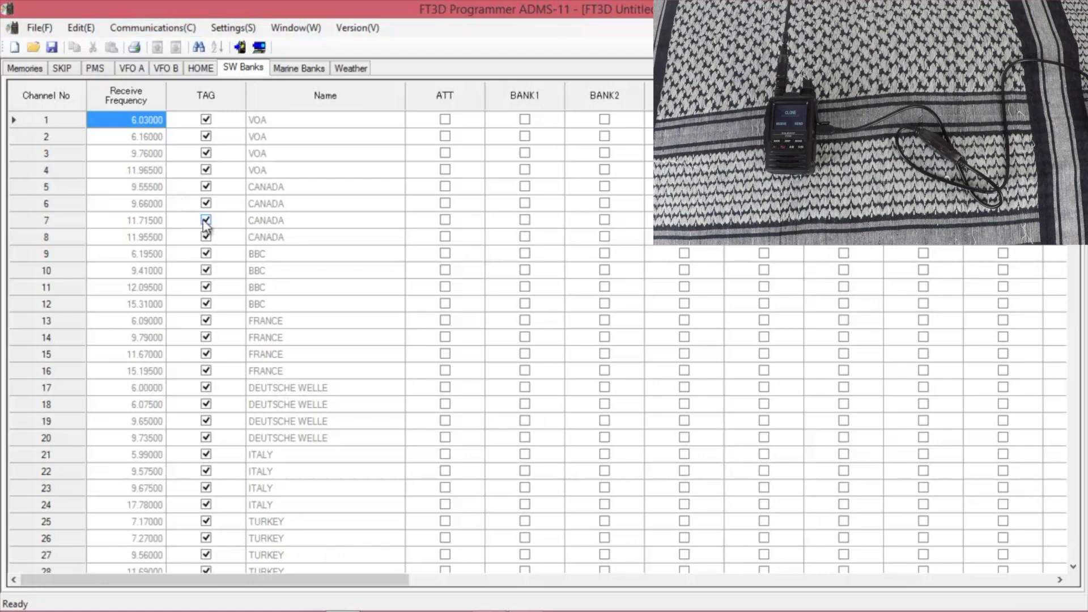
- Examine the radio's set mode options, including the common, GM and WIRES-X, APRS GPS and APRS beacon settings
{"action": "left_click", "coordinate": [232, 30]}
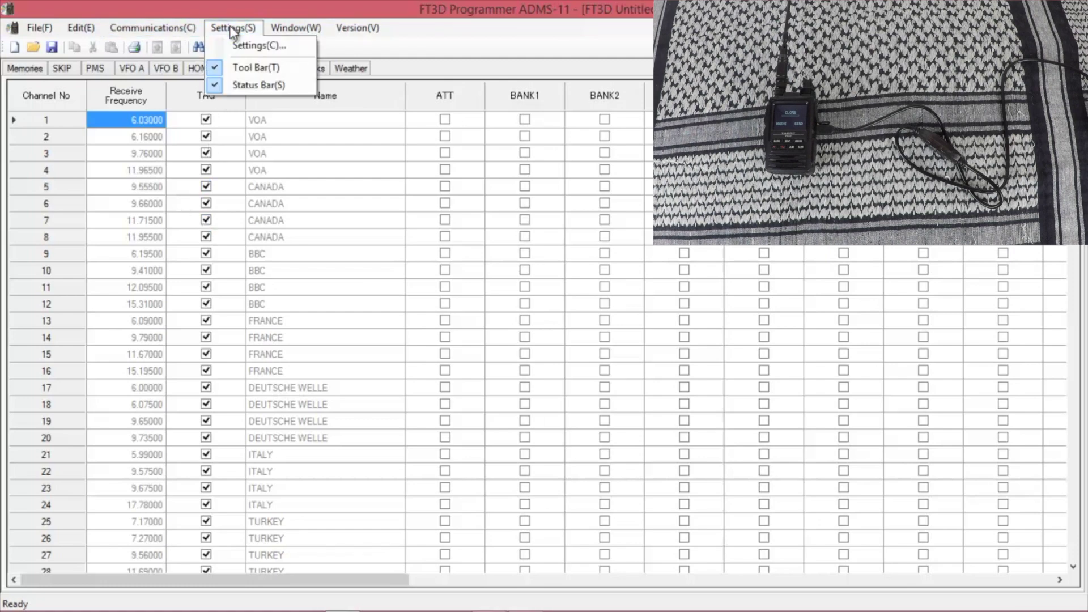
{"action": "left_click", "coordinate": [241, 48]}
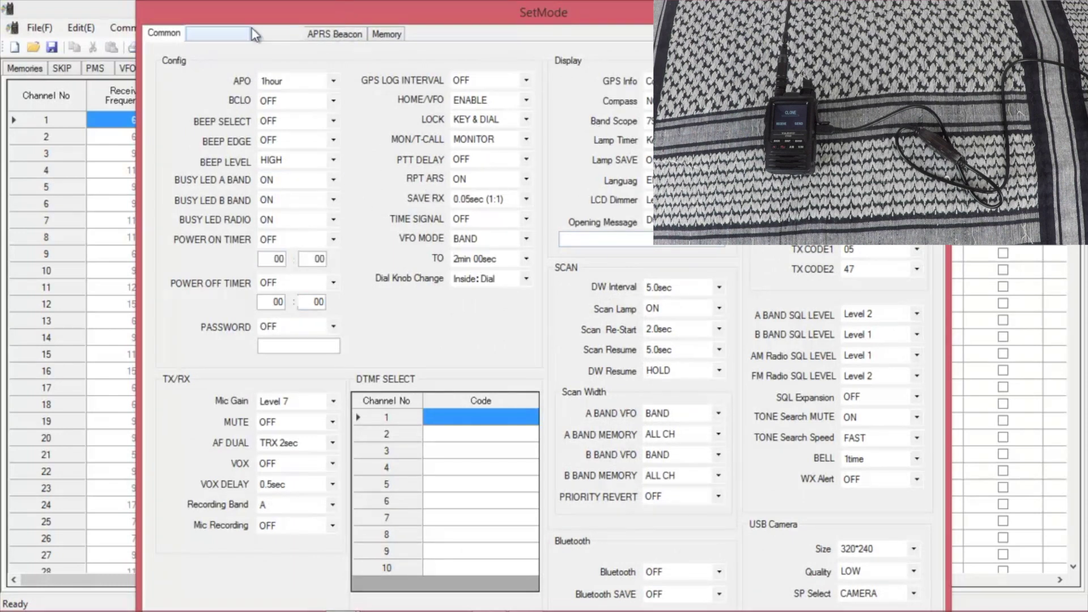
{"action": "left_click", "coordinate": [220, 34]}
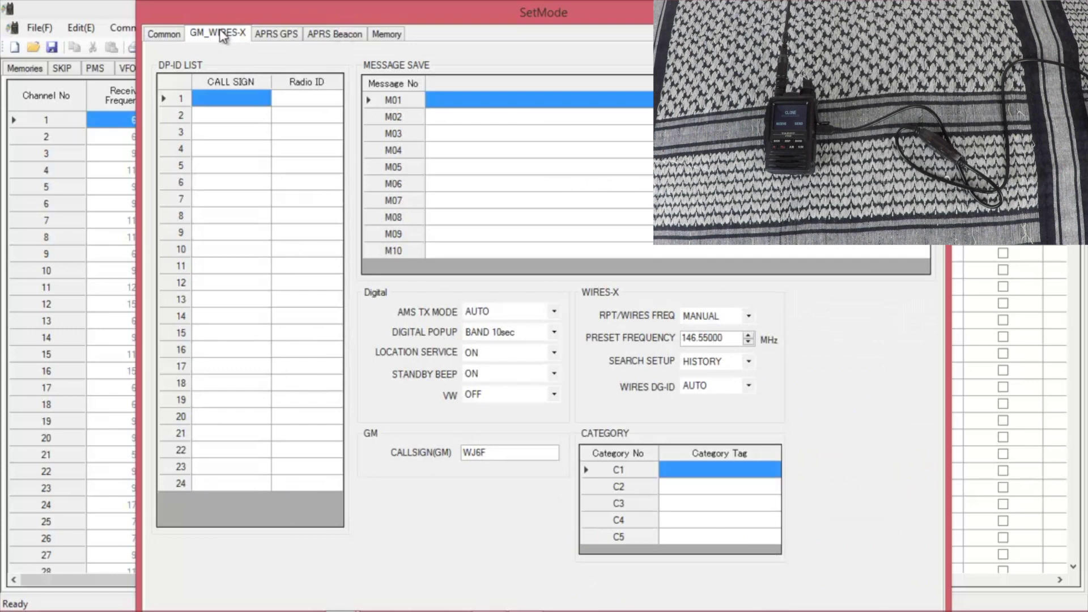
{"action": "left_click", "coordinate": [274, 36]}
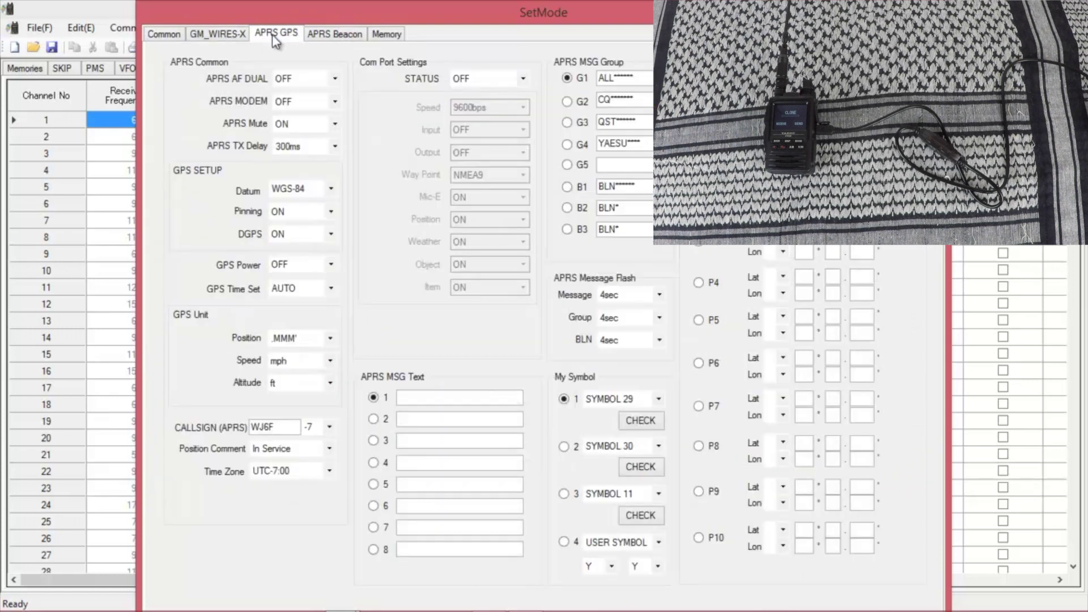
{"action": "left_click", "coordinate": [321, 32]}
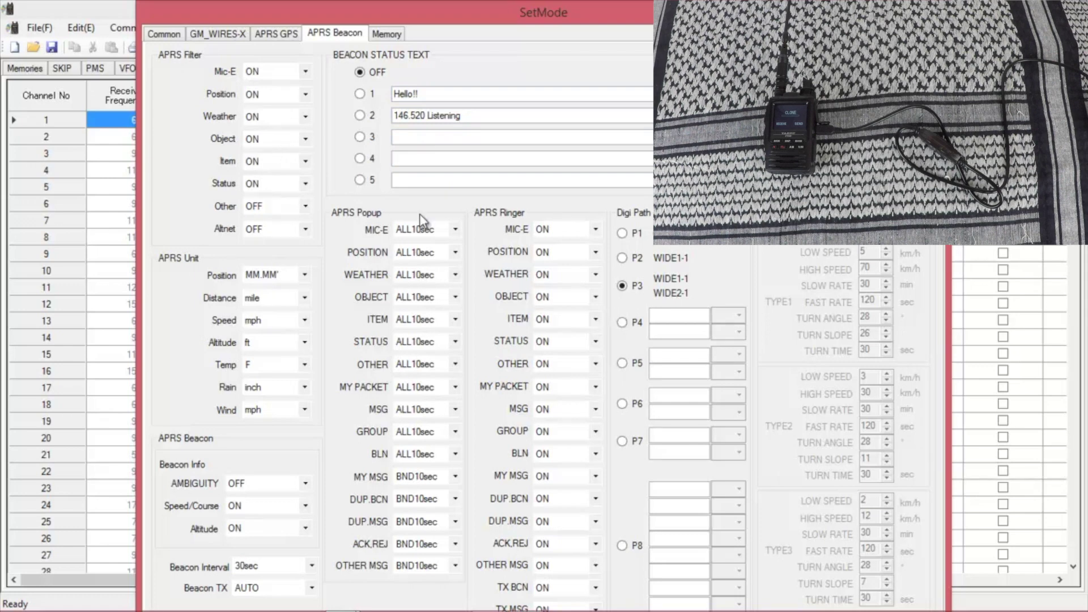
{"action": "left_click", "coordinate": [215, 39]}
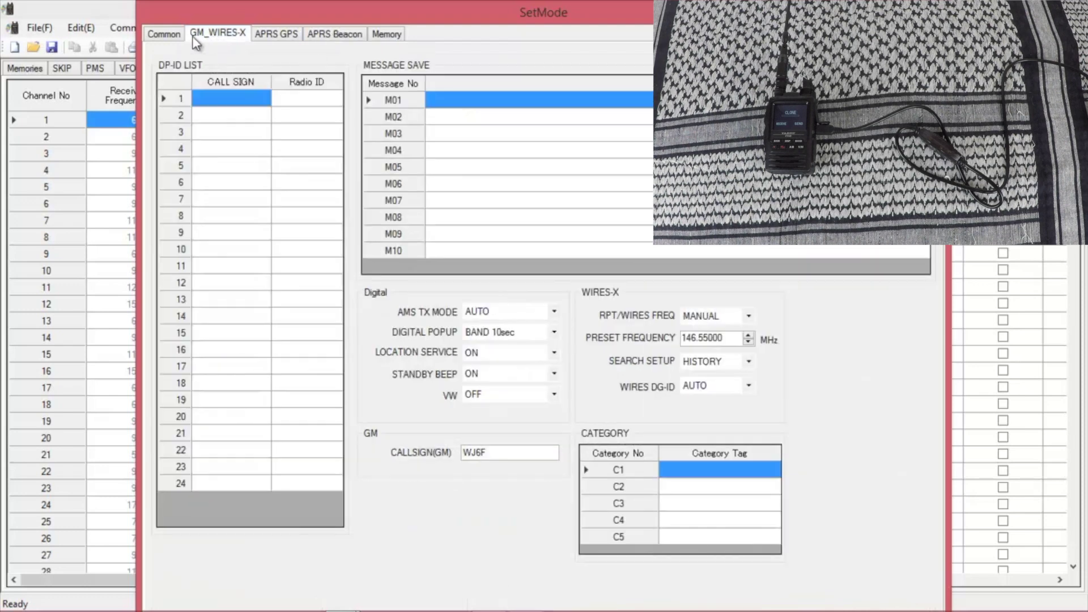
{"action": "left_click", "coordinate": [165, 37]}
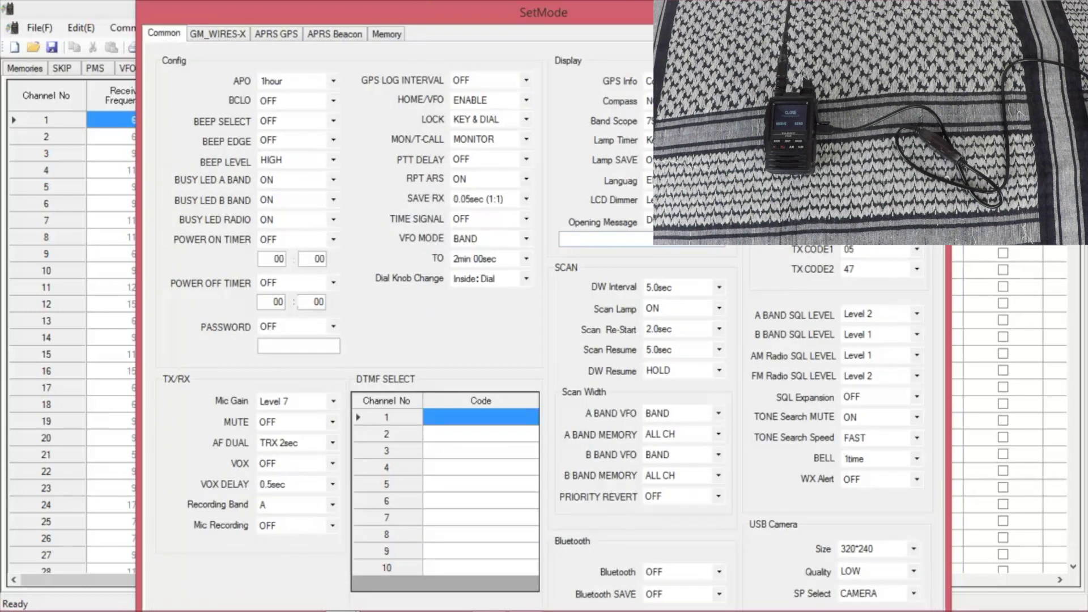
{"action": "key", "text": "Escape"}
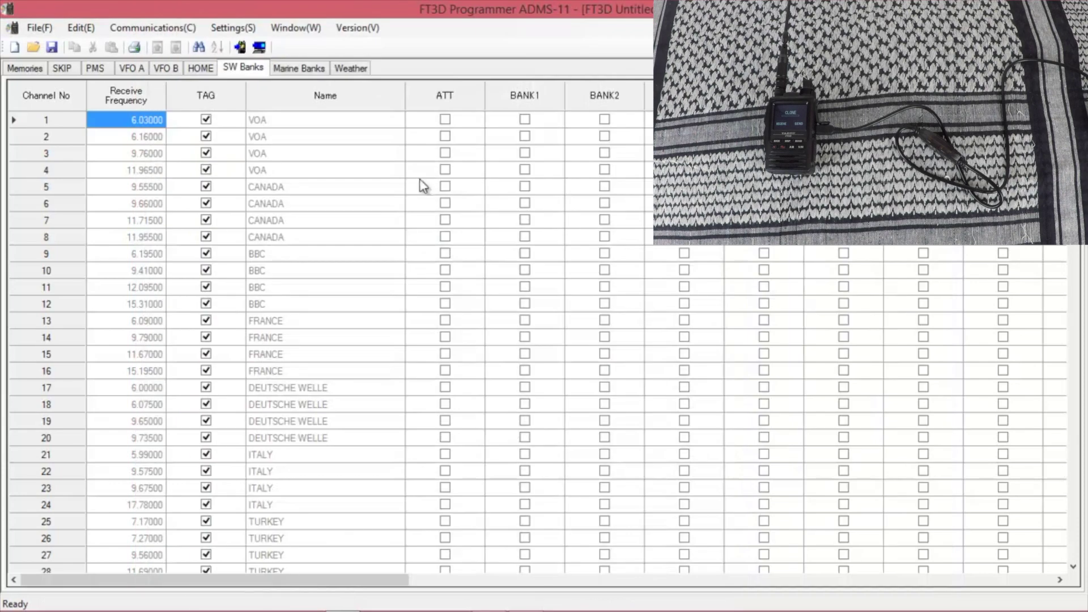
- Set the receive frequency of memory channel 32 to 446.940 MHz
{"action": "left_click", "coordinate": [19, 68]}
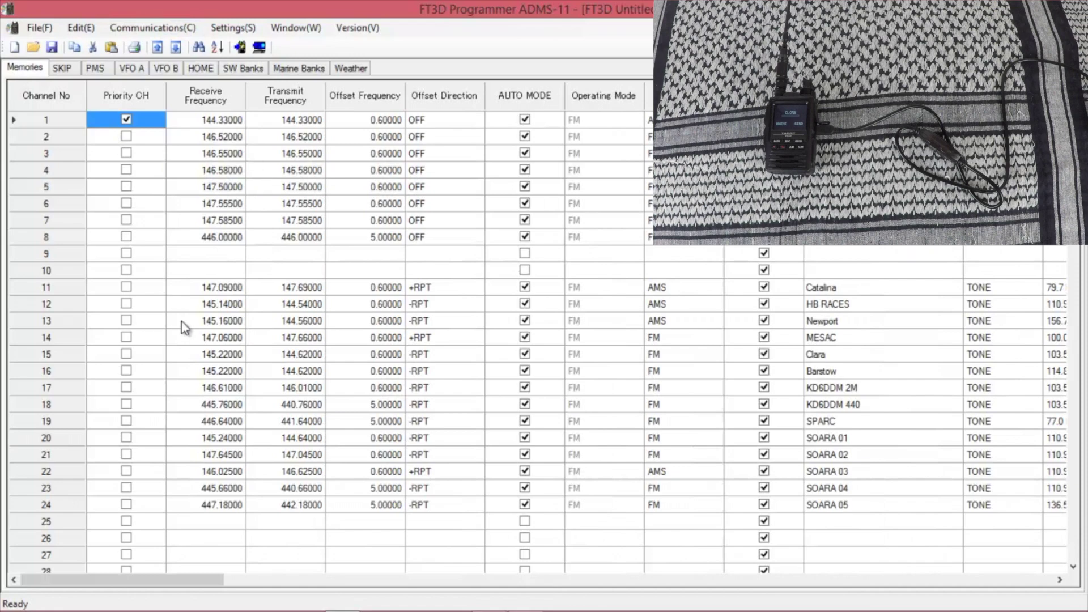
{"action": "scroll", "coordinate": [181, 321], "scroll_direction": "down", "scroll_amount": 4}
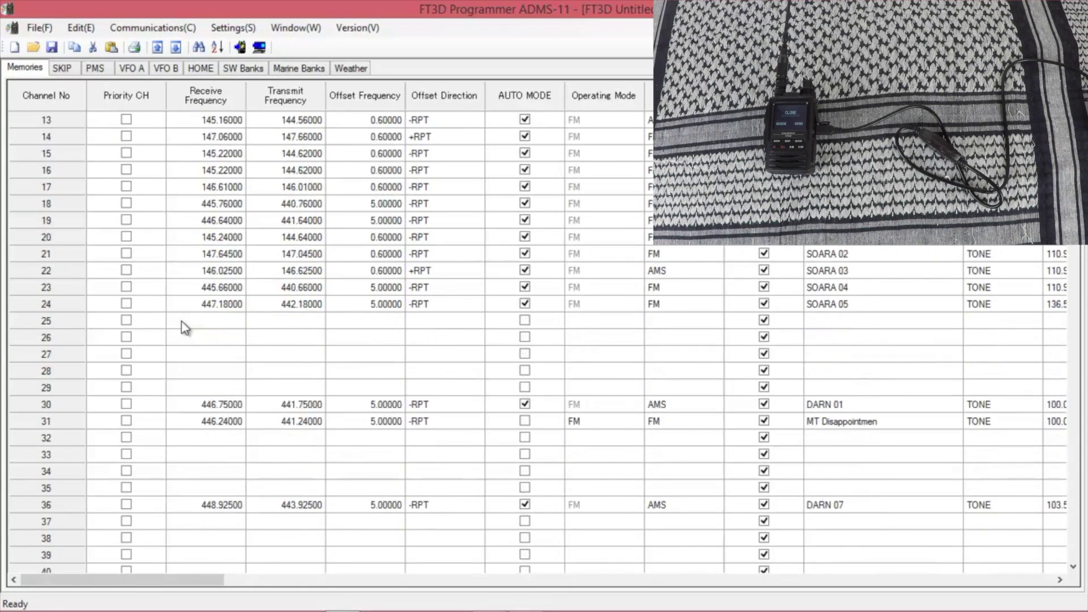
{"action": "scroll", "coordinate": [181, 321], "scroll_direction": "down", "scroll_amount": 1}
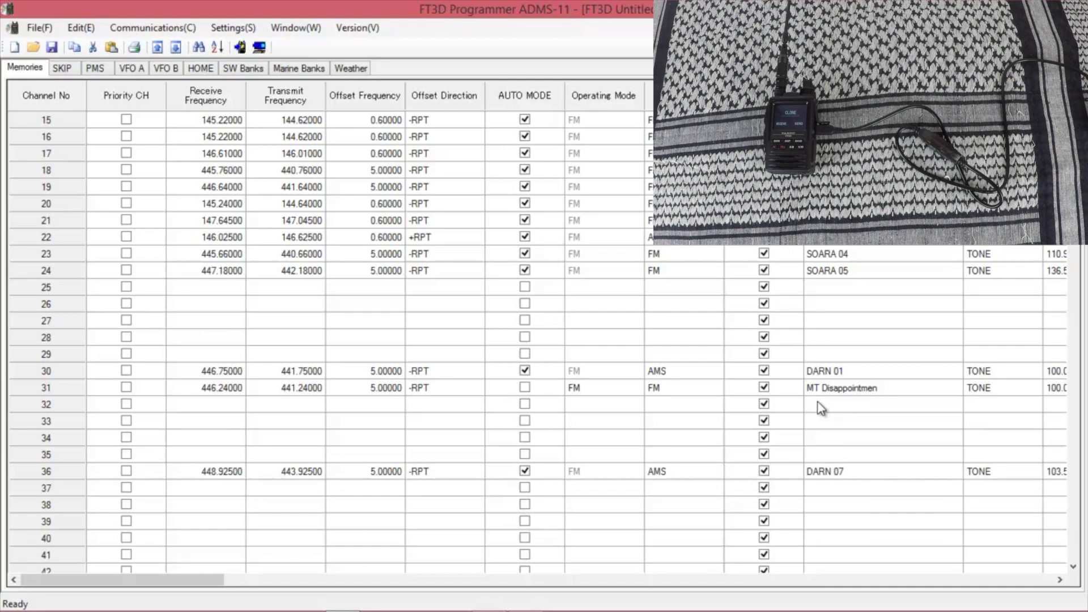
{"action": "left_click", "coordinate": [221, 406]}
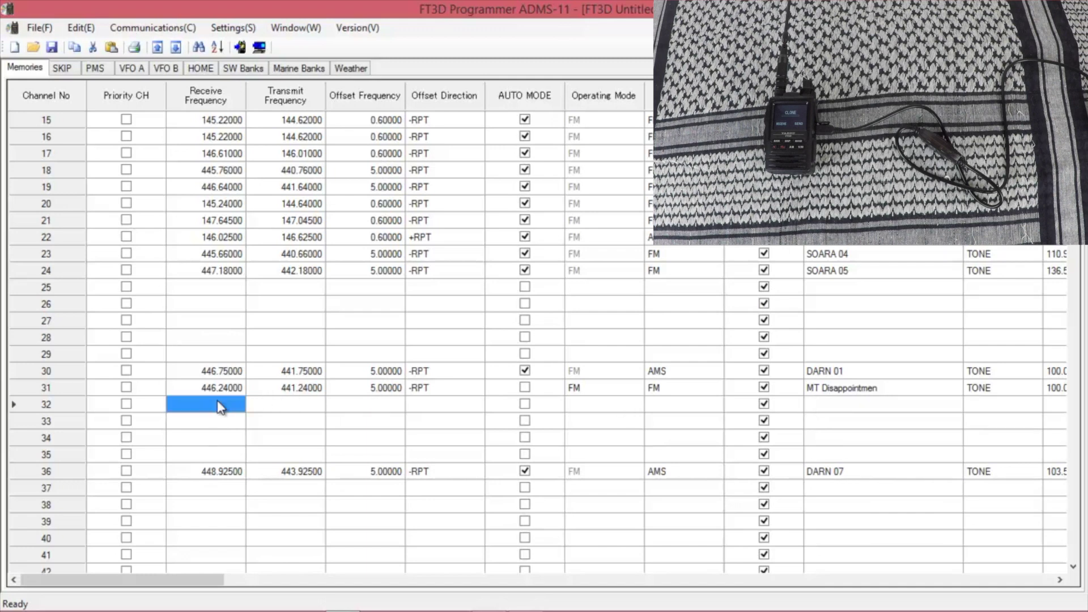
{"action": "left_click", "coordinate": [218, 402]}
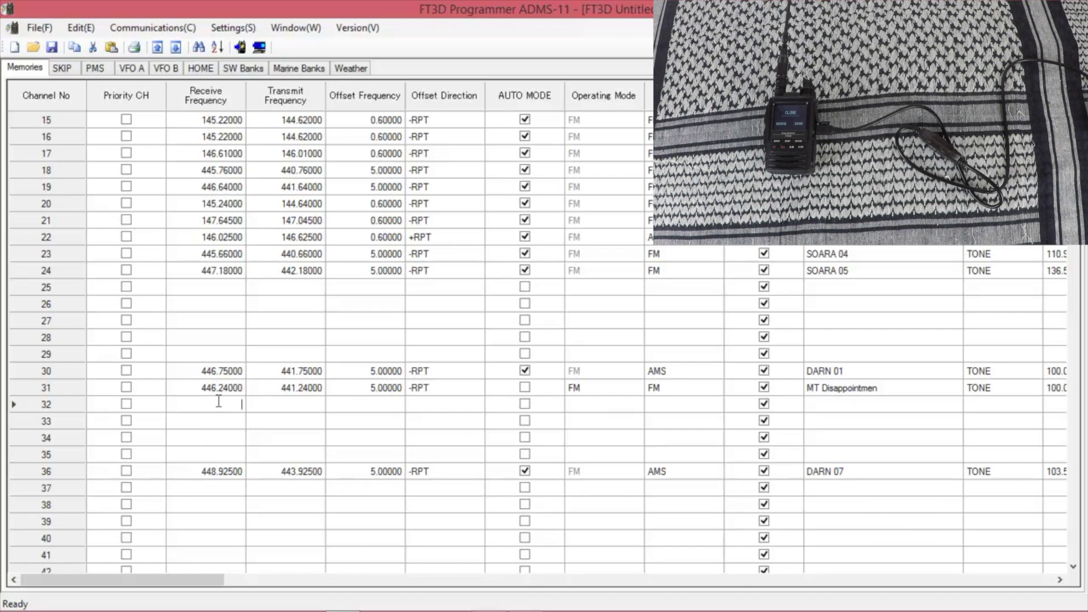
{"action": "type", "text": "446.940"}
{"action": "left_click", "coordinate": [284, 404]}
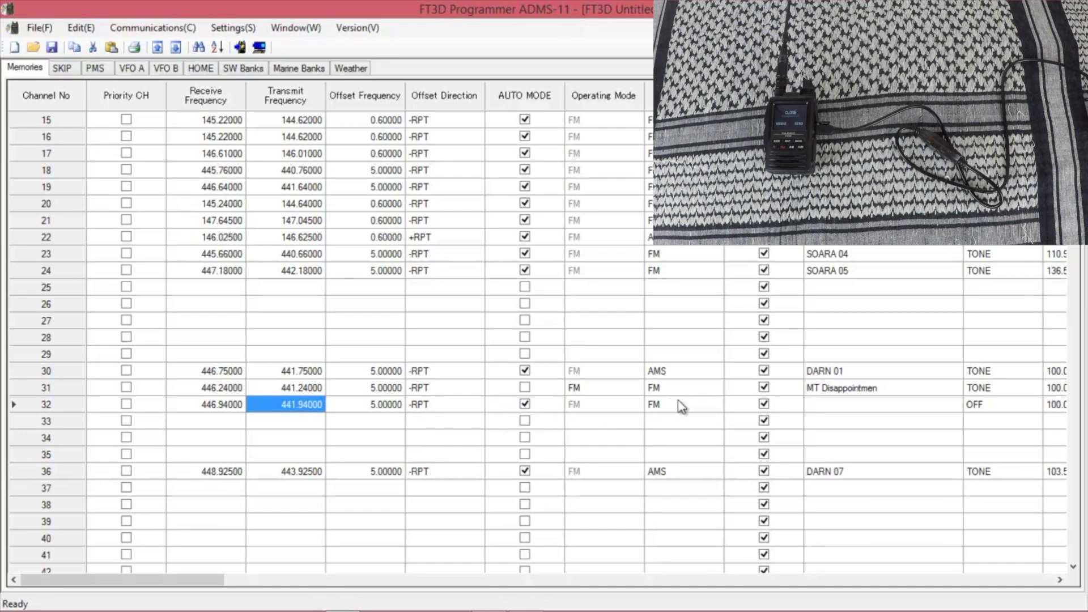
- Name memory channel 32 "MT Wilson"
{"action": "left_click", "coordinate": [824, 408]}
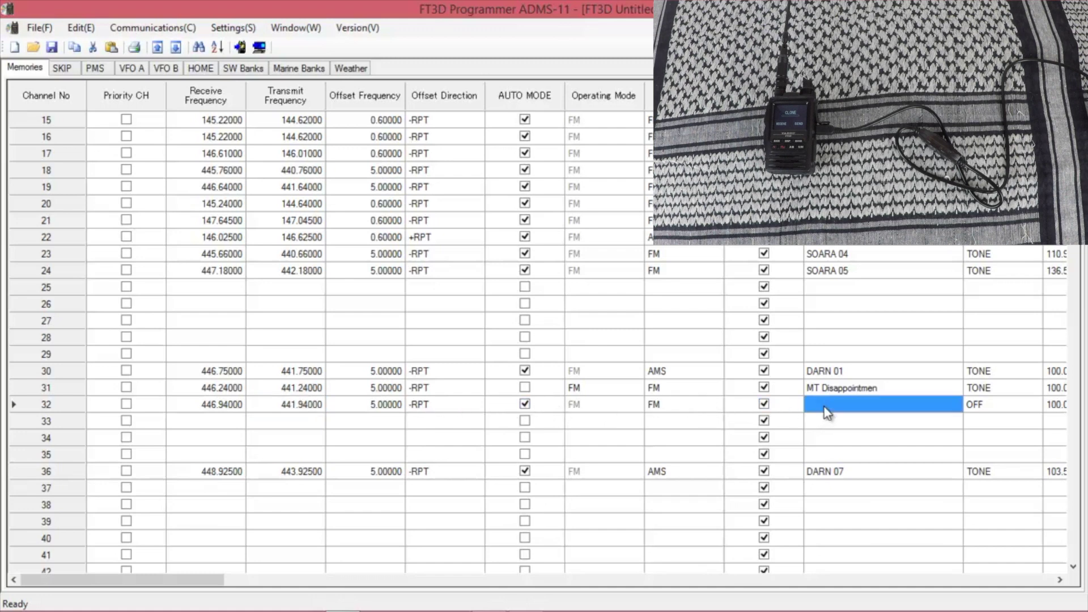
{"action": "type", "text": "MT"}
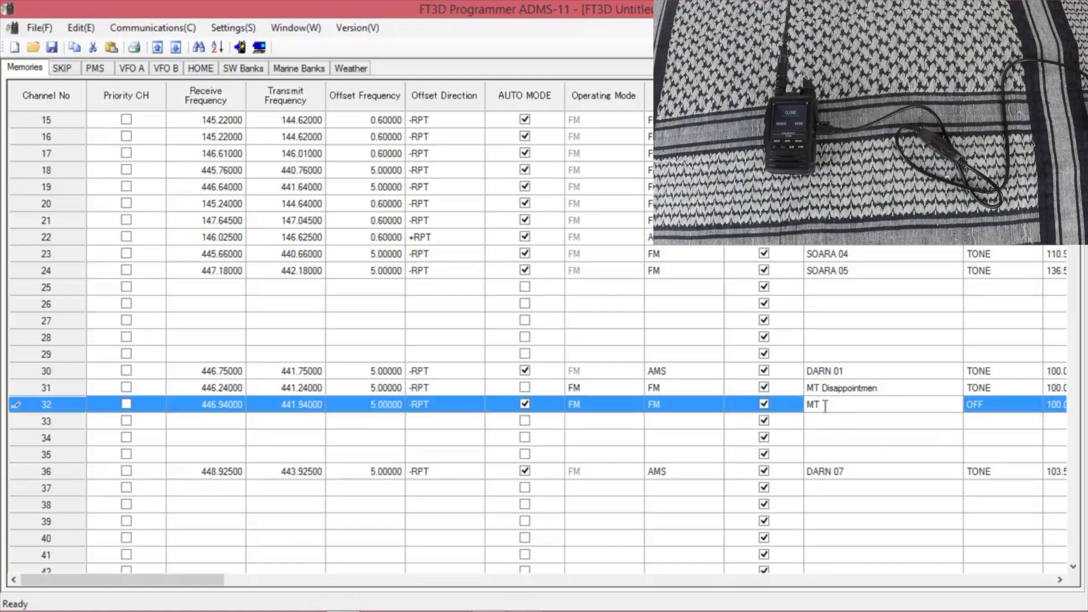
{"action": "type", "text": "V"}
{"action": "key", "text": "BackSpace"}
{"action": "type", "text": "Wilson"}
- Set channel 32's tone mode to TONE, using a tone frequency of 100.0 Hz
{"action": "left_click", "coordinate": [993, 405]}
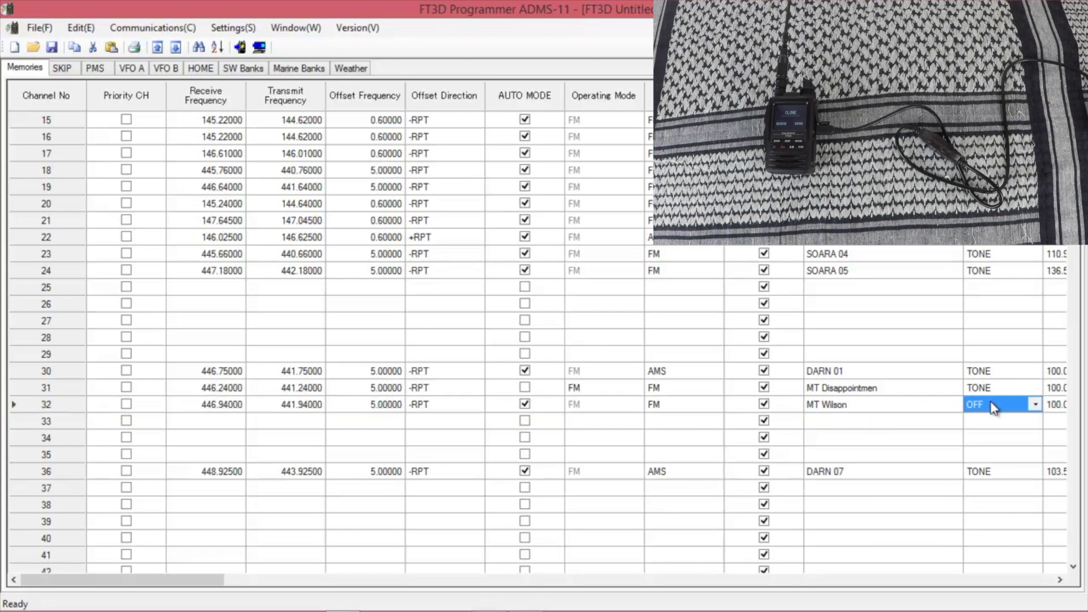
{"action": "left_click", "coordinate": [1033, 402]}
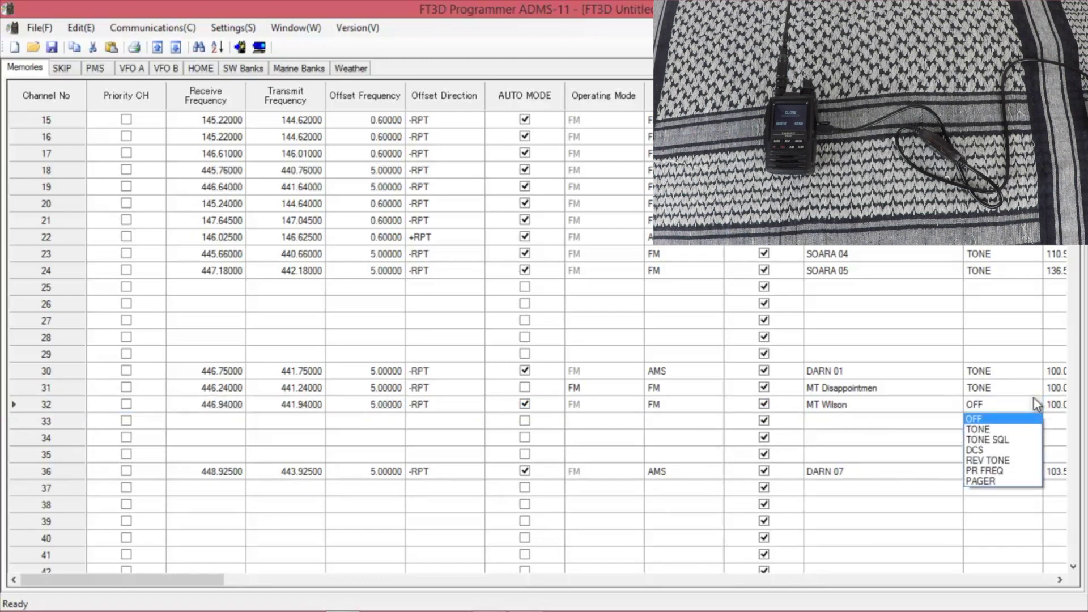
{"action": "left_click", "coordinate": [1025, 429]}
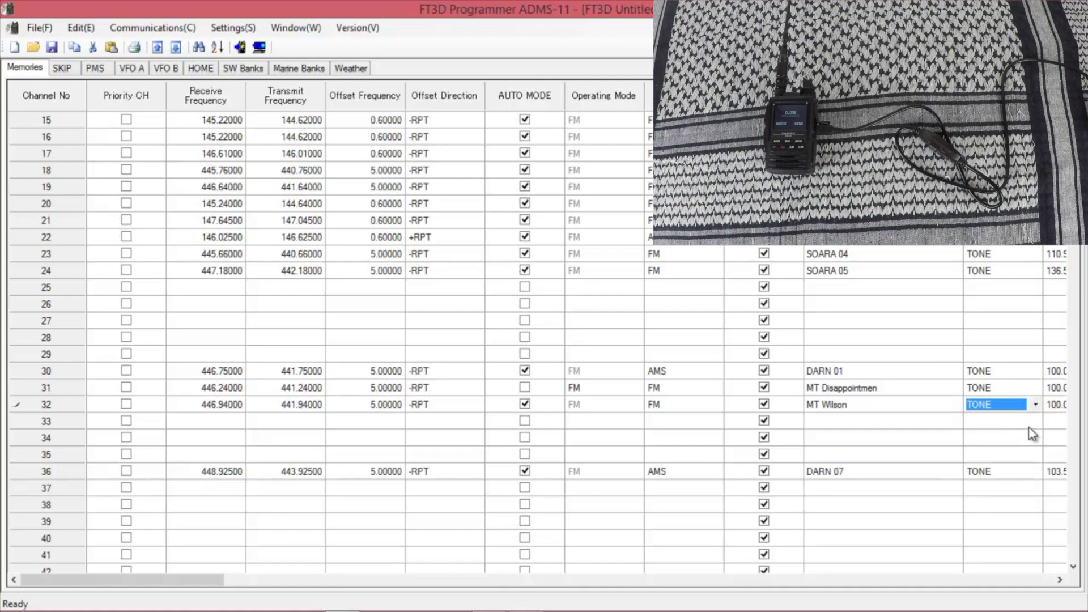
{"action": "key", "text": "Tab"}
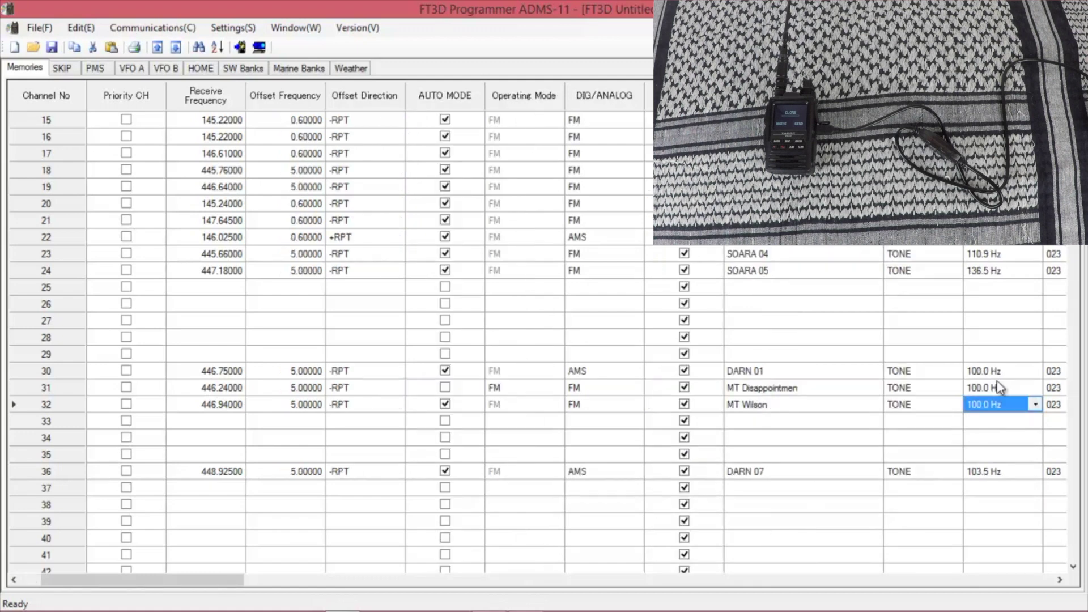
{"action": "left_click", "coordinate": [1035, 404]}
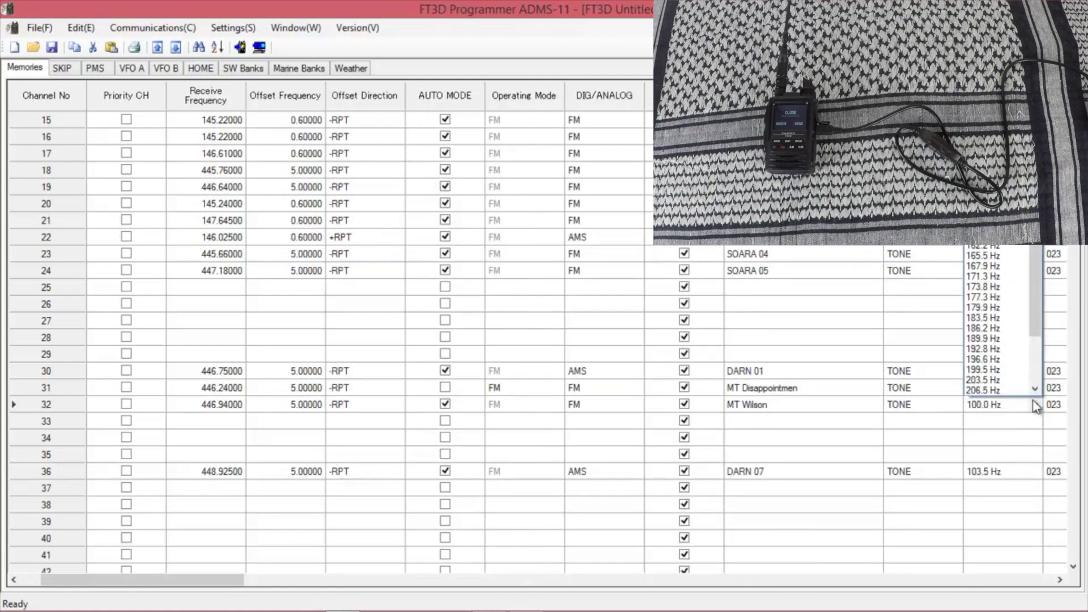
{"action": "left_click", "coordinate": [1035, 405]}
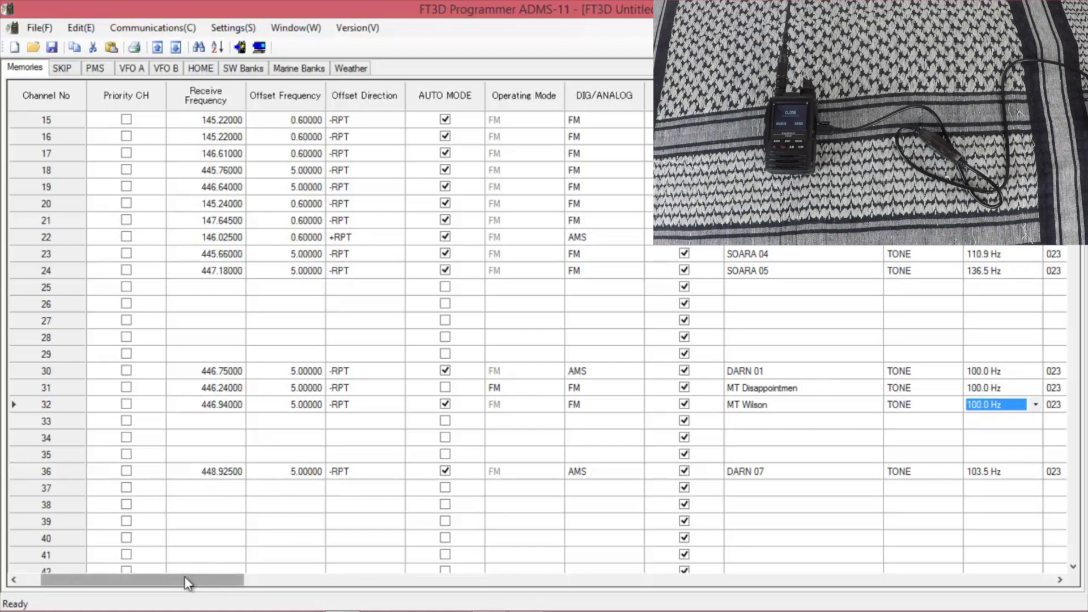
- Send the edited memory data to the FT3D radio
{"action": "left_click_drag", "start_coordinate": [187, 581], "coordinate": [119, 582]}
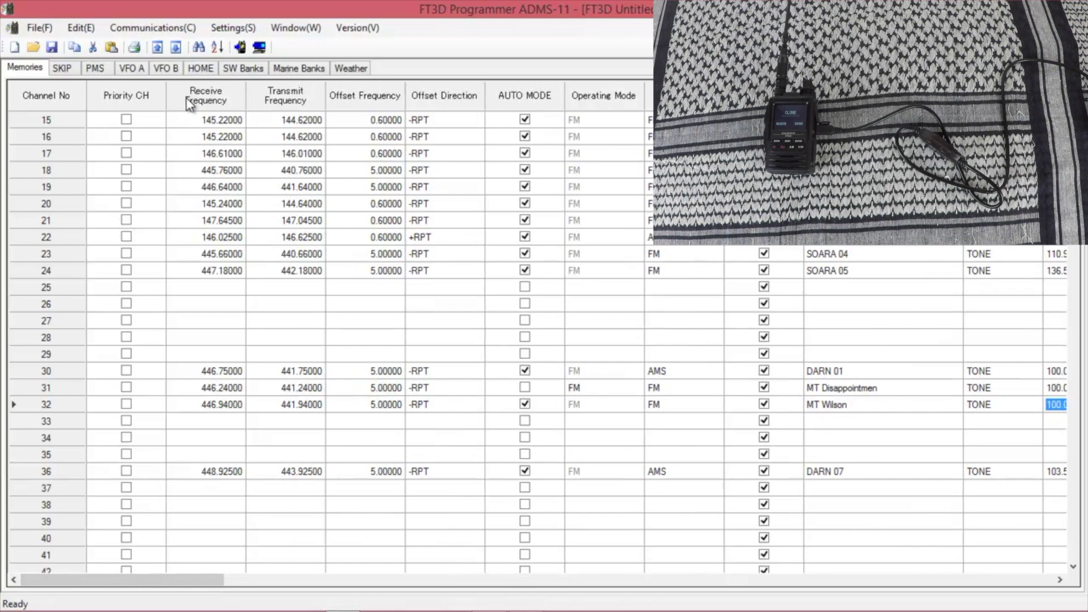
{"action": "left_click", "coordinate": [240, 47]}
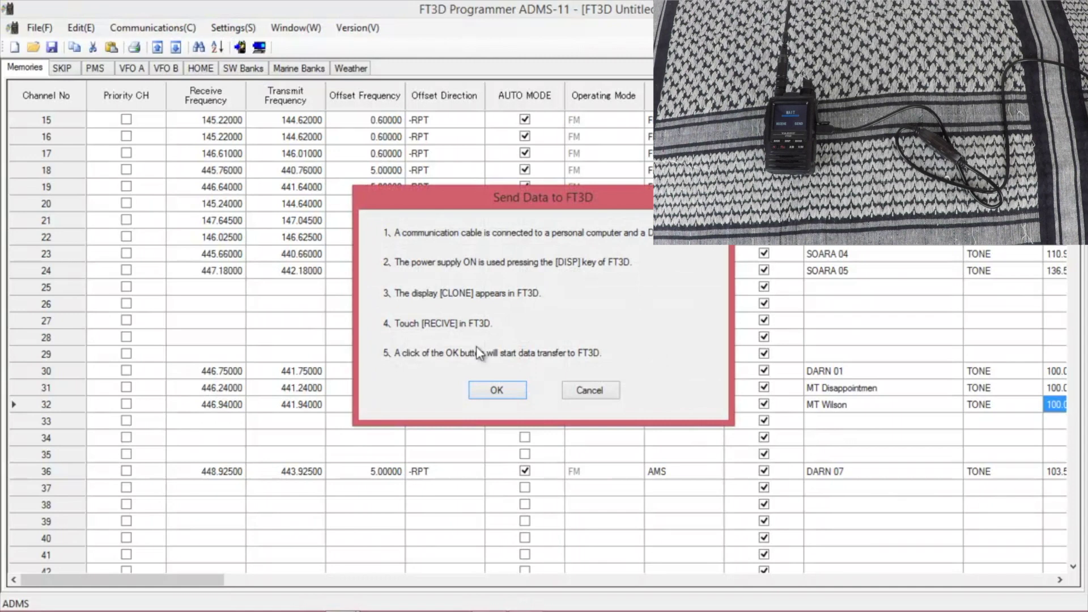
{"action": "left_click", "coordinate": [495, 391]}
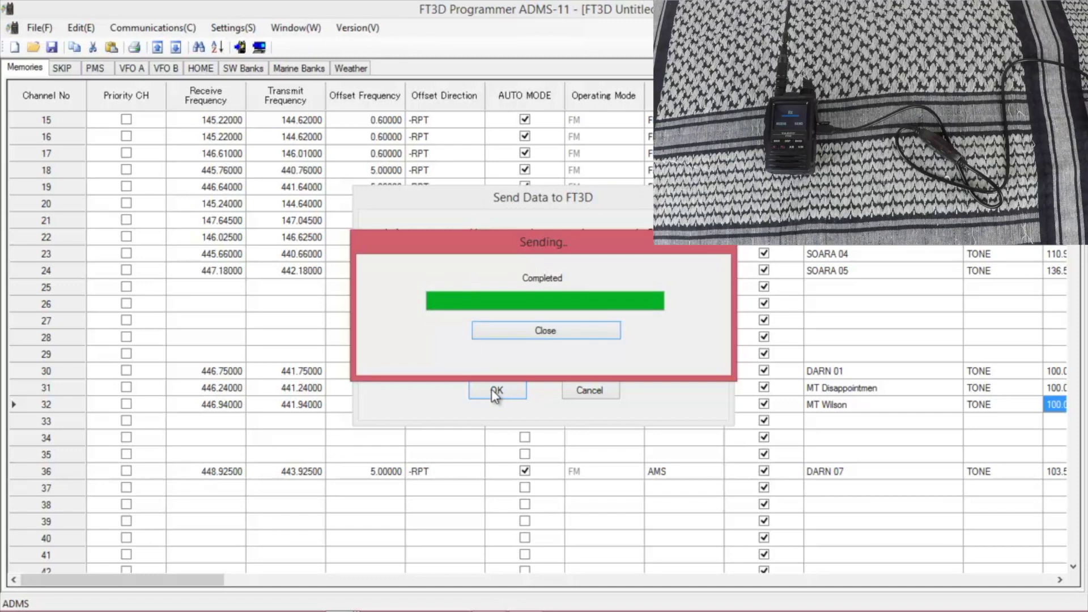
- Close the finished data transfer to the FT3D
{"action": "left_click", "coordinate": [513, 330]}
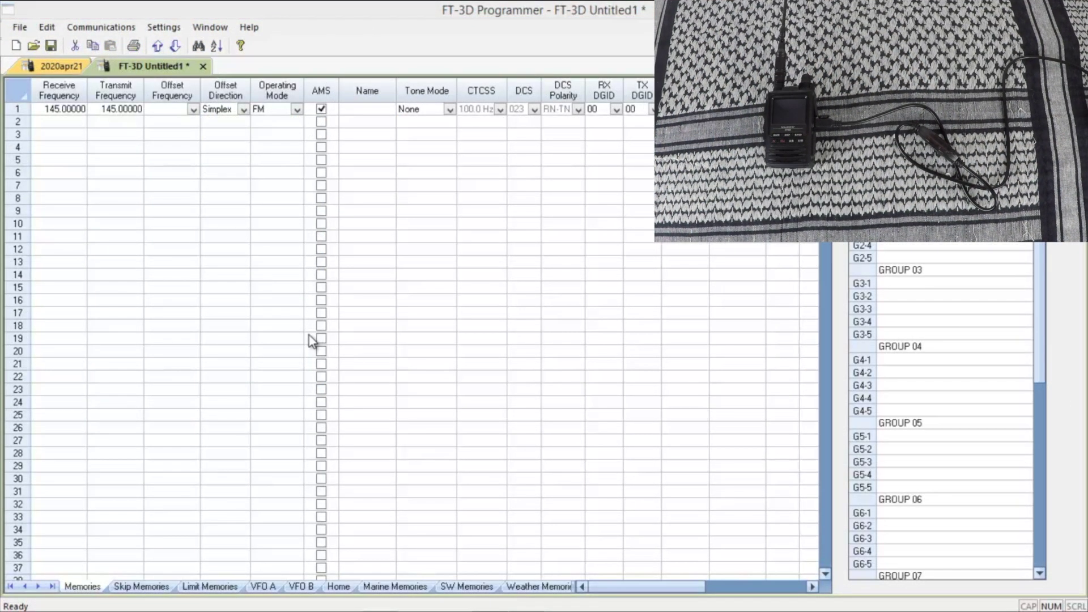
- Switch to FT-3D Programmer and examine the weather, shortwave and marine memory lists, ending on the main memories
{"action": "left_click", "coordinate": [554, 591]}
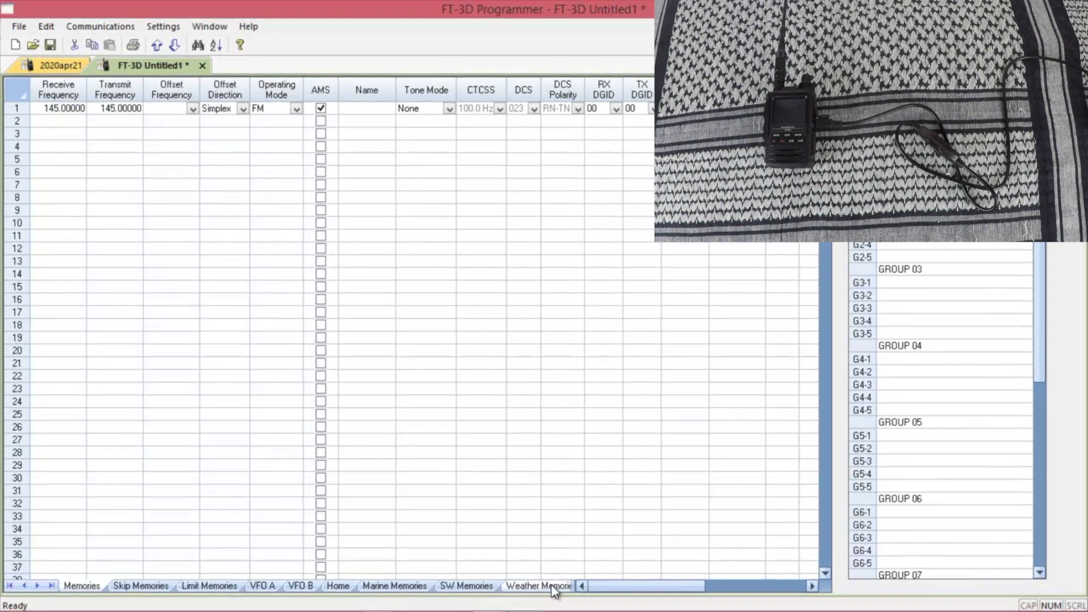
{"action": "left_click", "coordinate": [554, 591]}
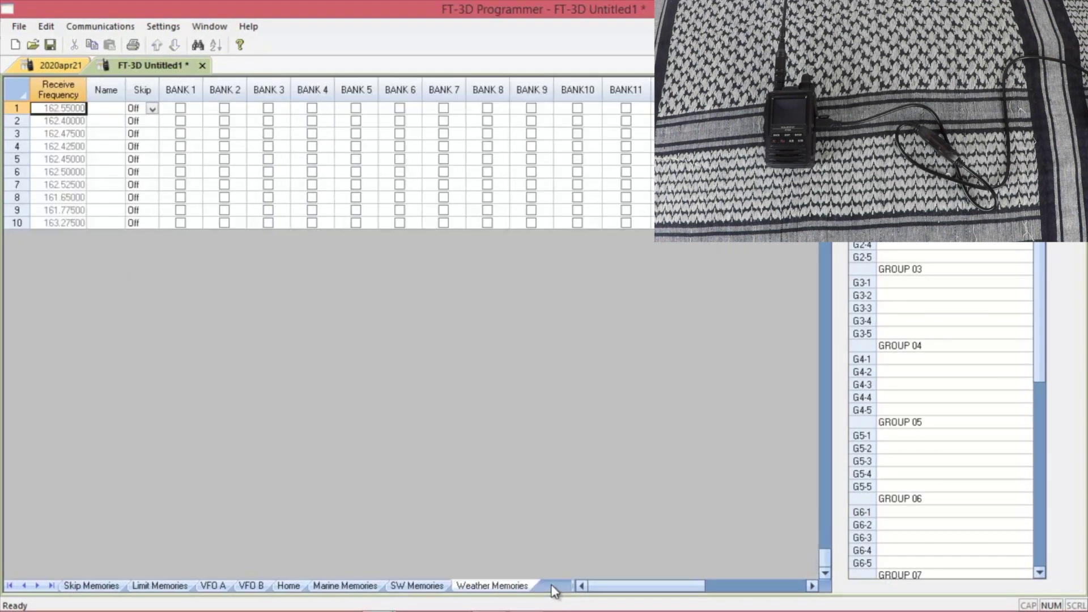
{"action": "left_click", "coordinate": [422, 587]}
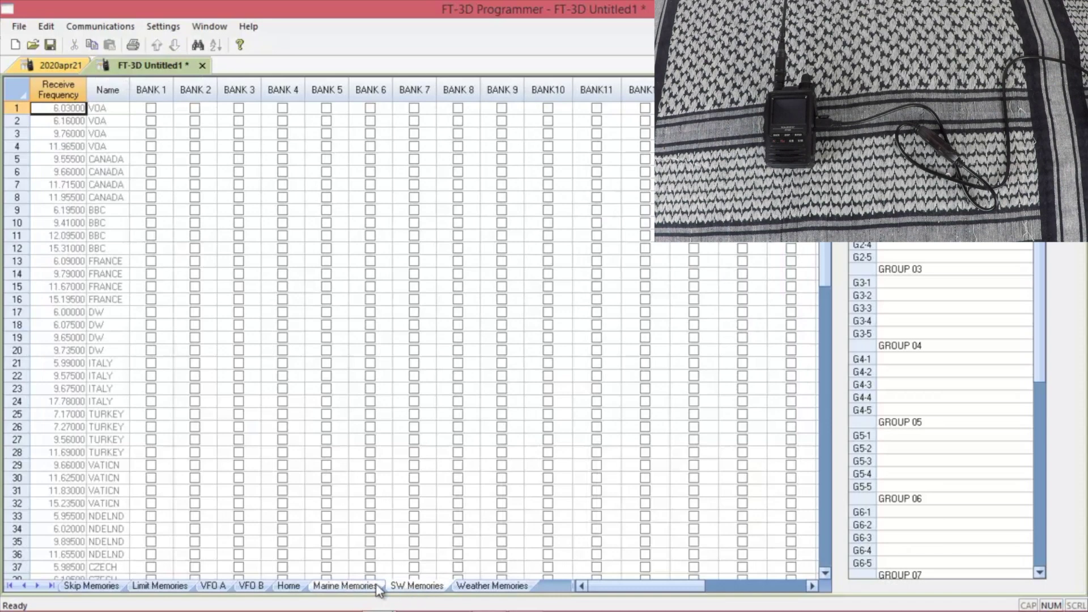
{"action": "left_click", "coordinate": [353, 592]}
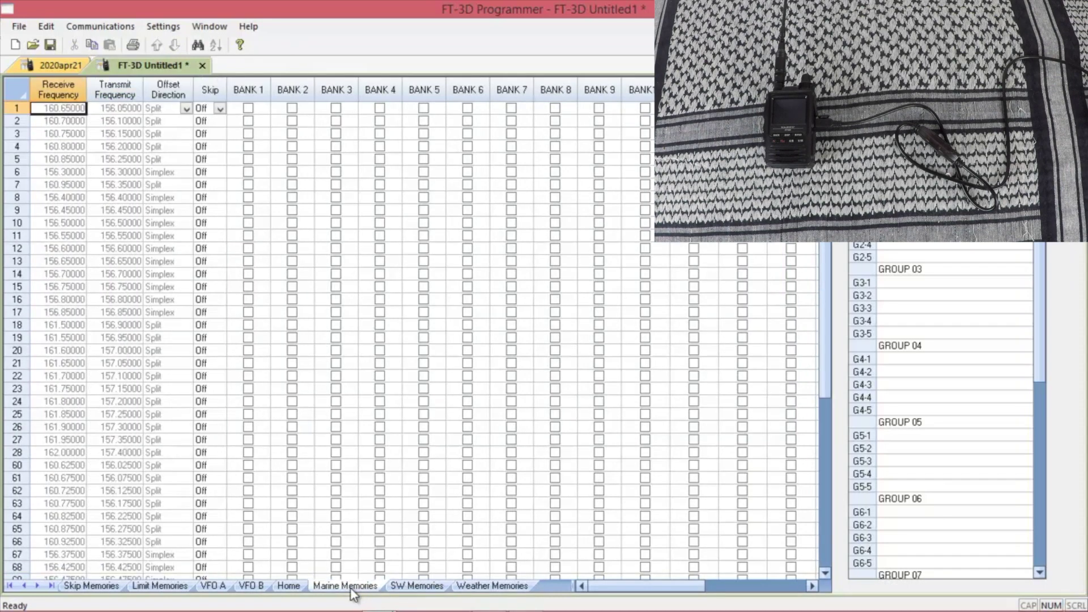
{"action": "left_click", "coordinate": [9, 586]}
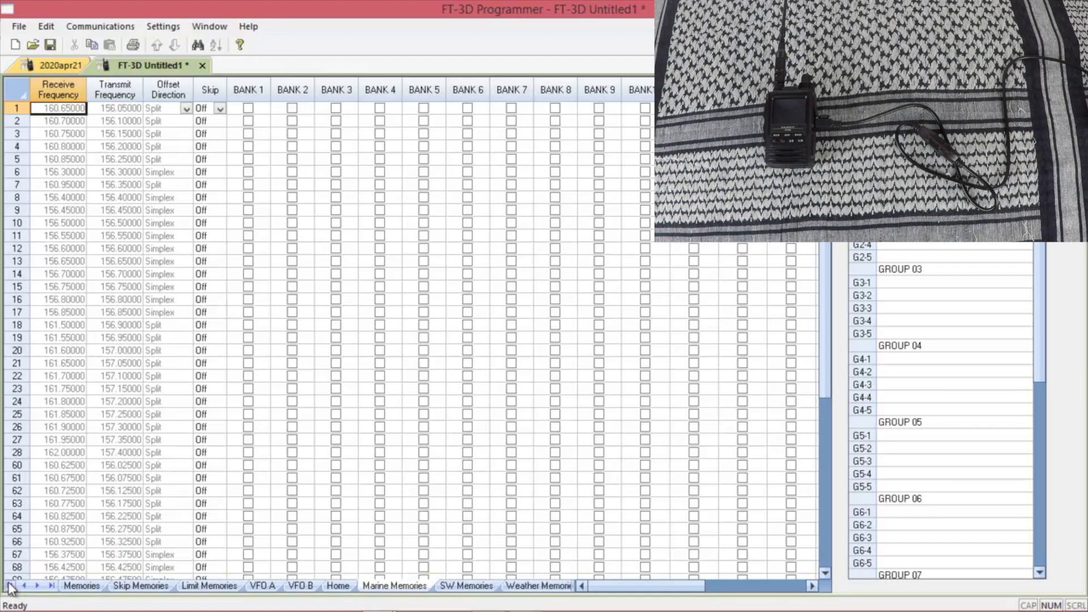
{"action": "left_click", "coordinate": [81, 586]}
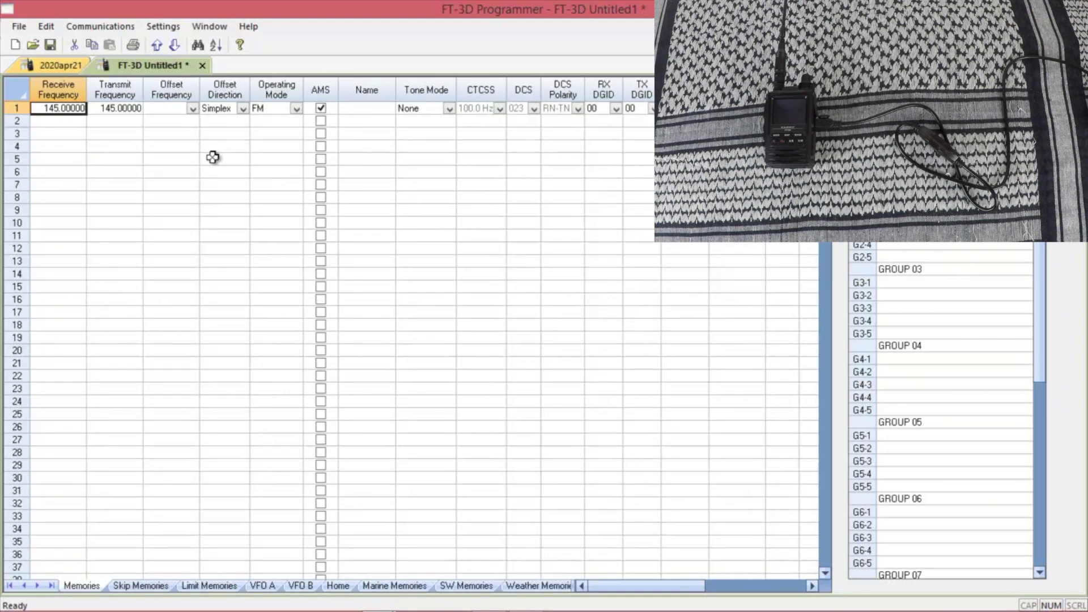
- Review the radio menu settings for common options, messages and Bluetooth, DTMF, APRS, APRS beacon, GPS and group monitor
{"action": "left_click", "coordinate": [172, 28]}
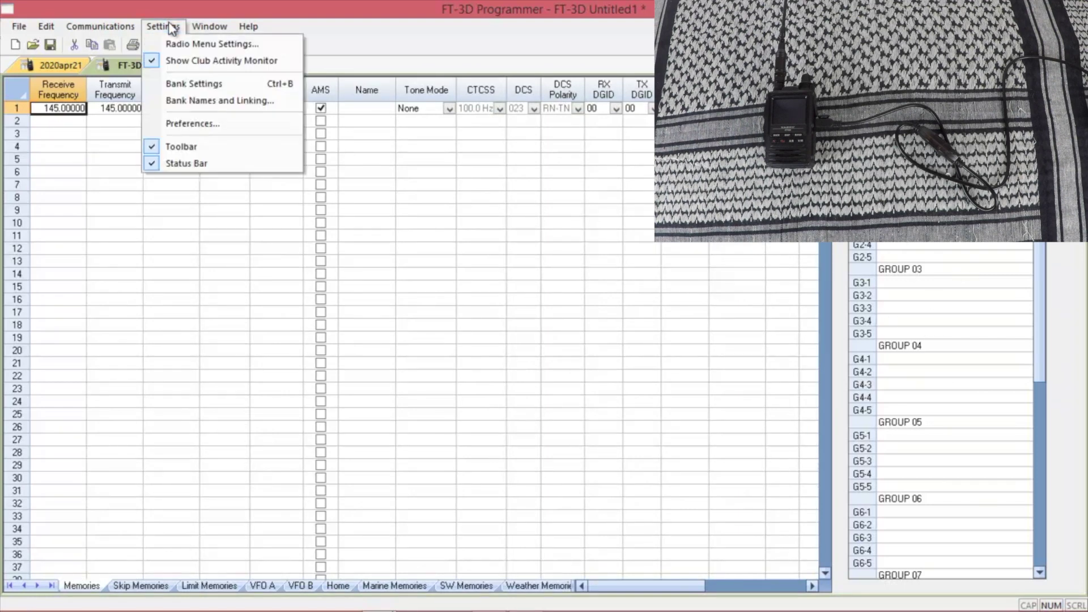
{"action": "left_click", "coordinate": [179, 44]}
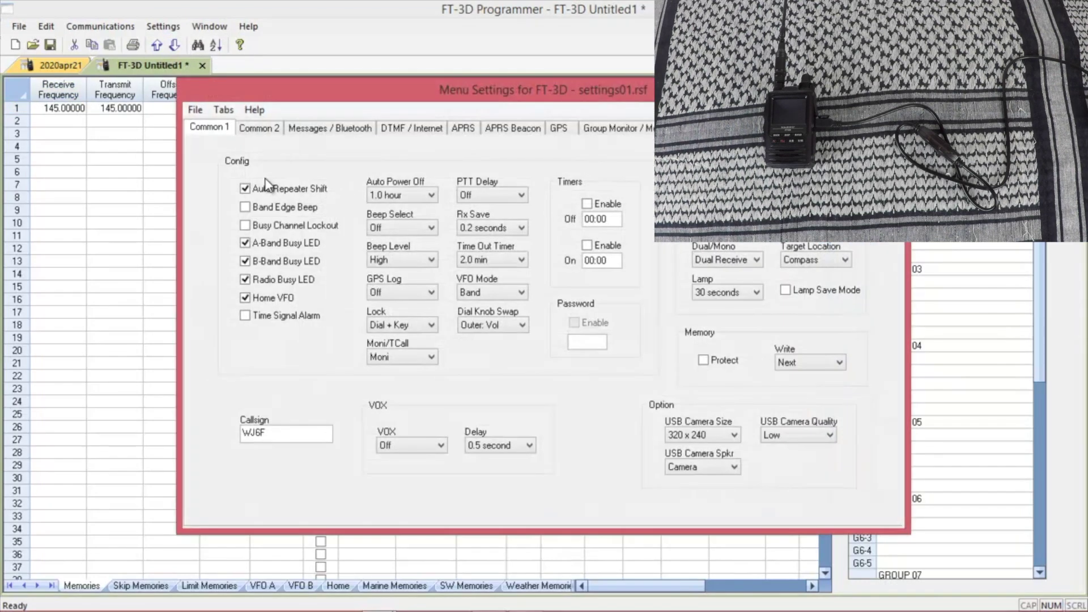
{"action": "left_click", "coordinate": [344, 131]}
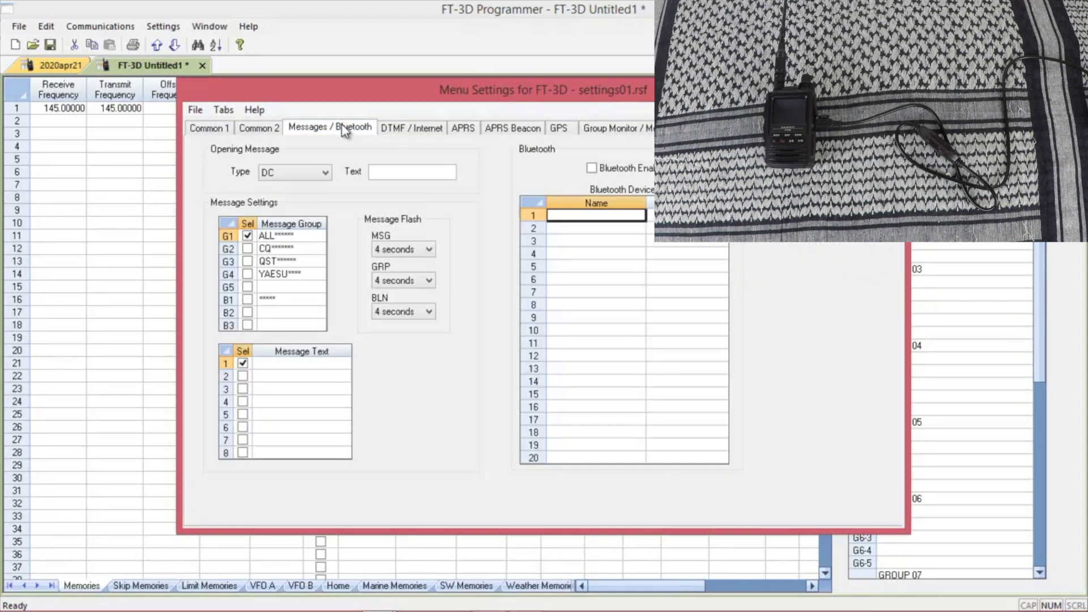
{"action": "left_click", "coordinate": [401, 131]}
{"action": "left_click", "coordinate": [468, 132]}
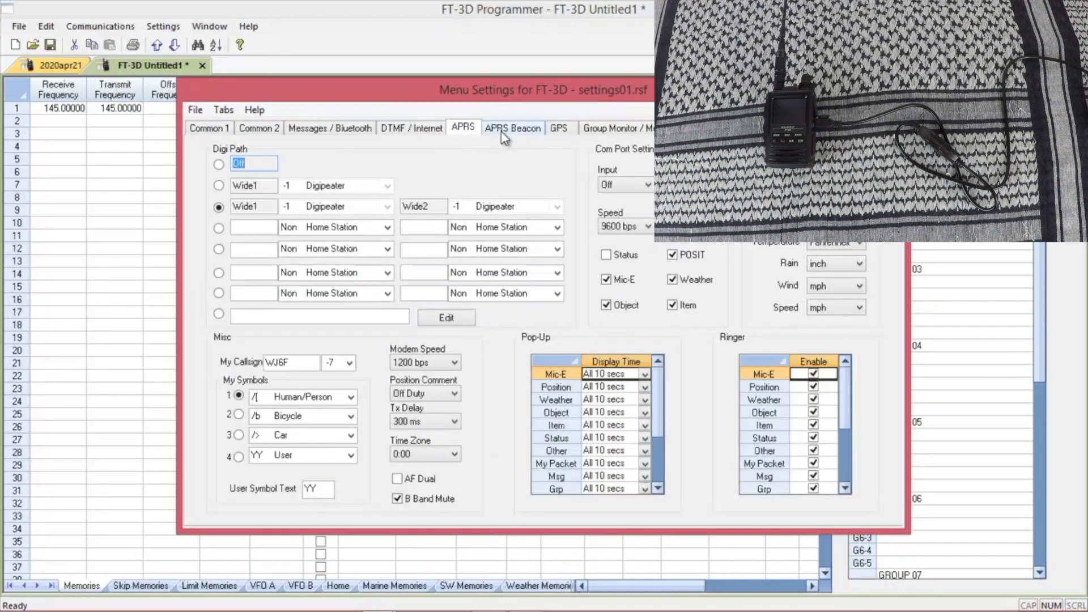
{"action": "left_click", "coordinate": [503, 131]}
{"action": "left_click", "coordinate": [558, 134]}
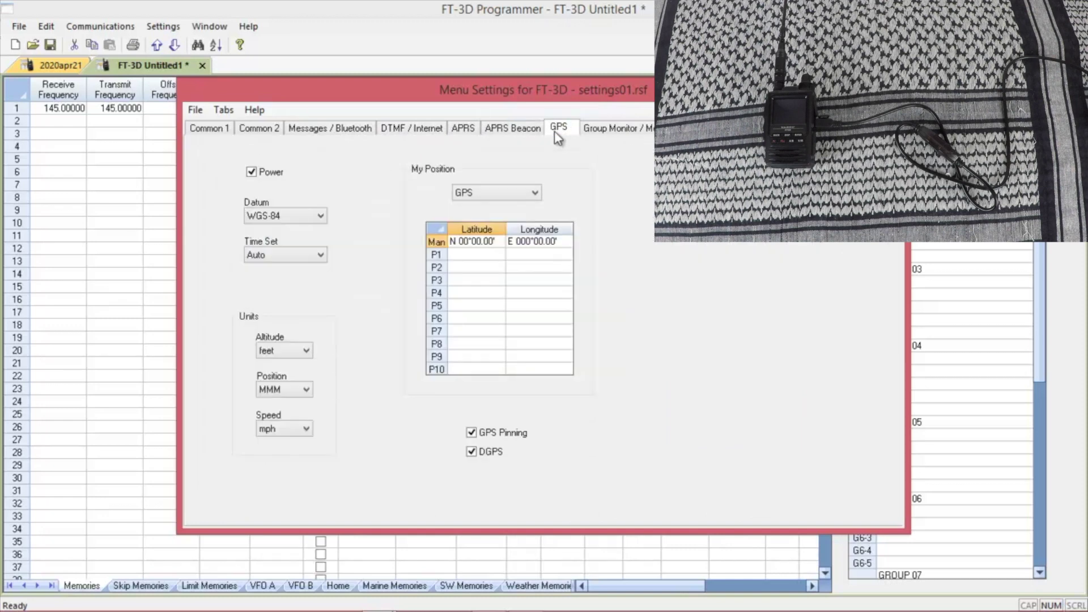
{"action": "left_click", "coordinate": [607, 130]}
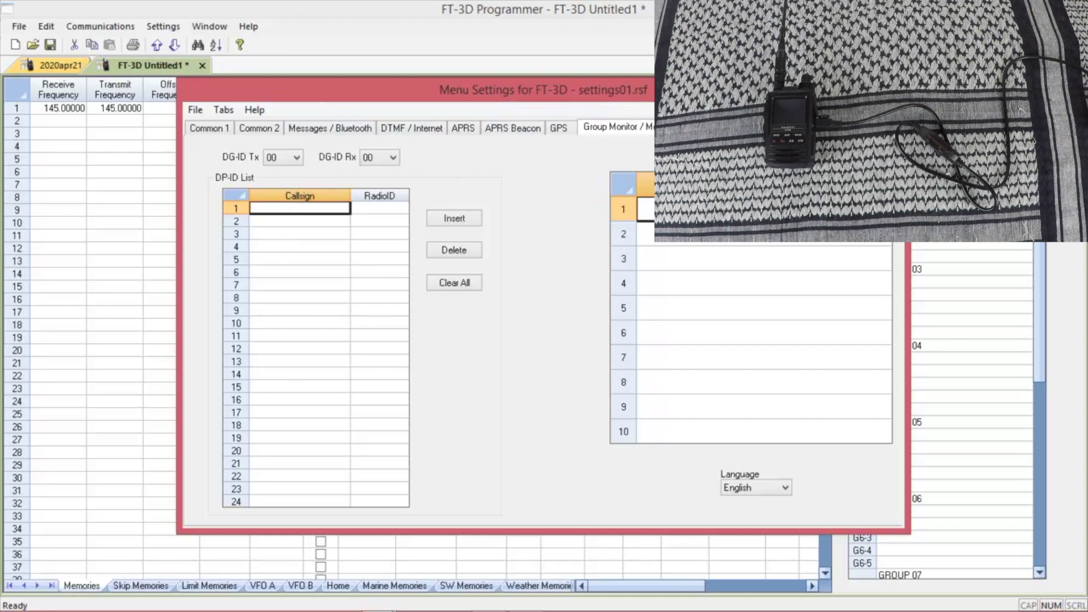
{"action": "left_click", "coordinate": [895, 90]}
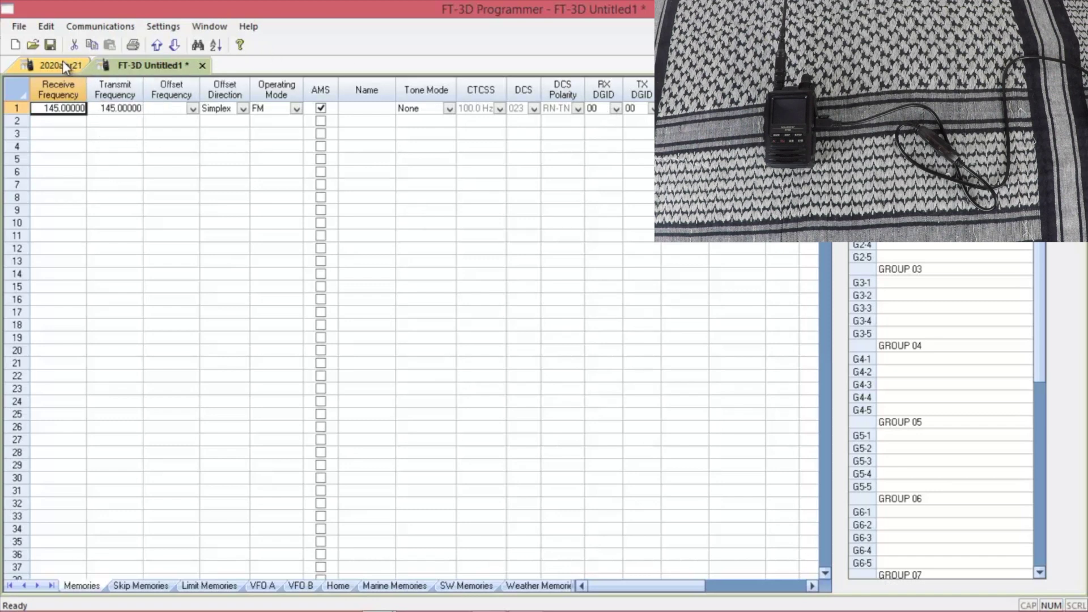
- Download the memory data from the FT-3D radio into a new file
{"action": "left_click", "coordinate": [94, 25]}
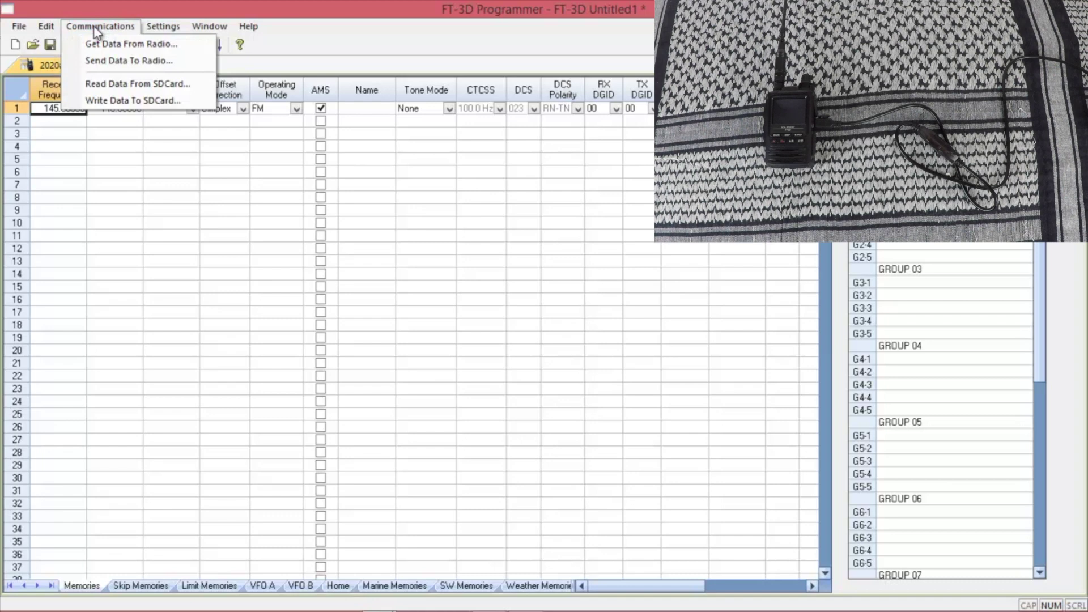
{"action": "left_click", "coordinate": [97, 44]}
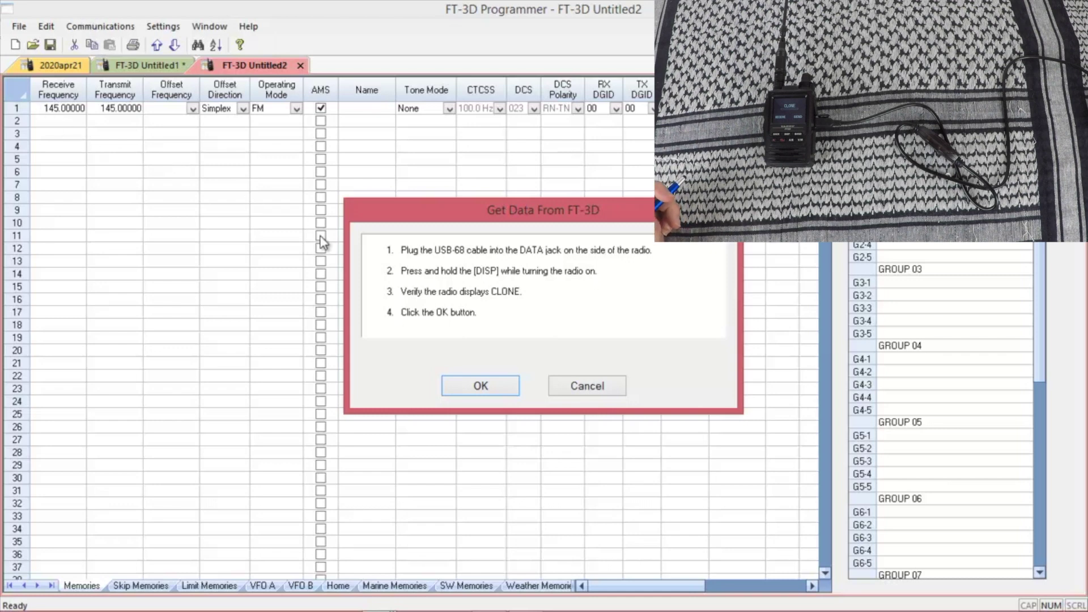
{"action": "left_click", "coordinate": [471, 390]}
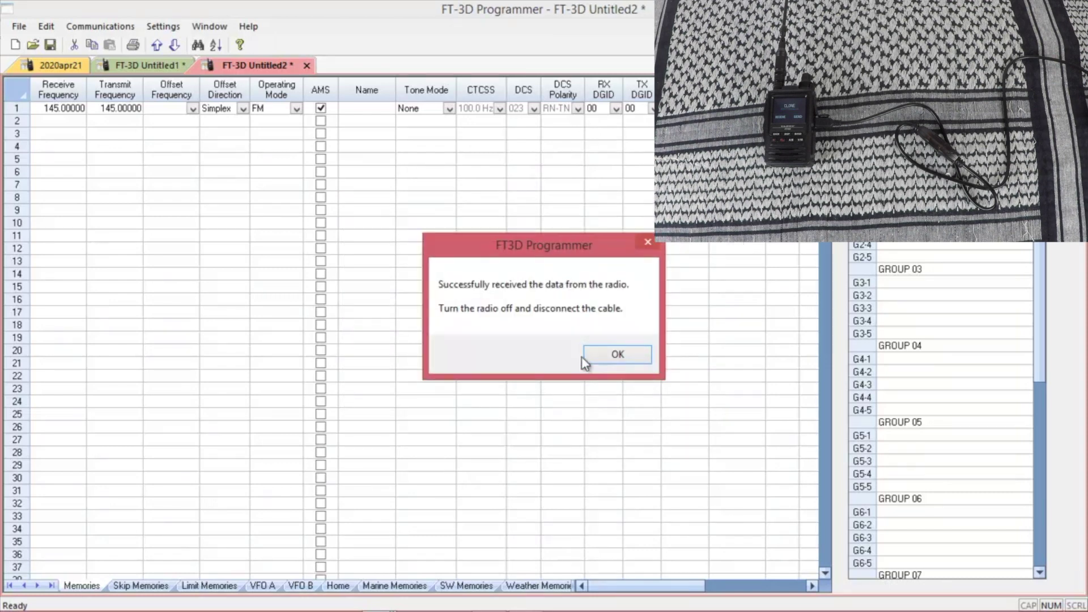
{"action": "left_click", "coordinate": [619, 355]}
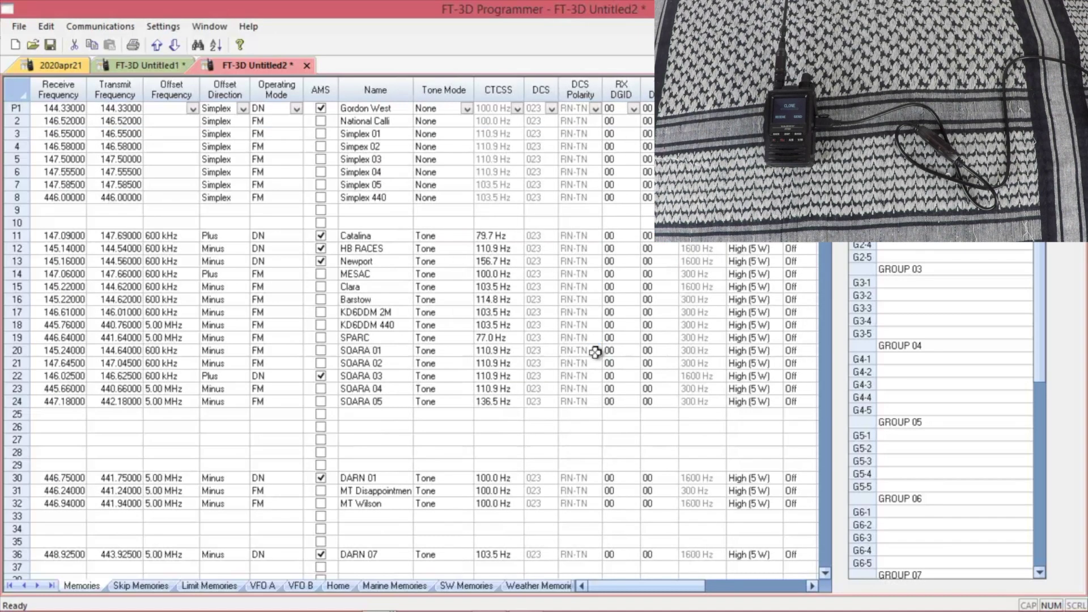
- Set the receive frequency of memory channel 33 to 445.280 MHz
{"action": "scroll", "coordinate": [66, 339], "scroll_direction": "down", "scroll_amount": 3}
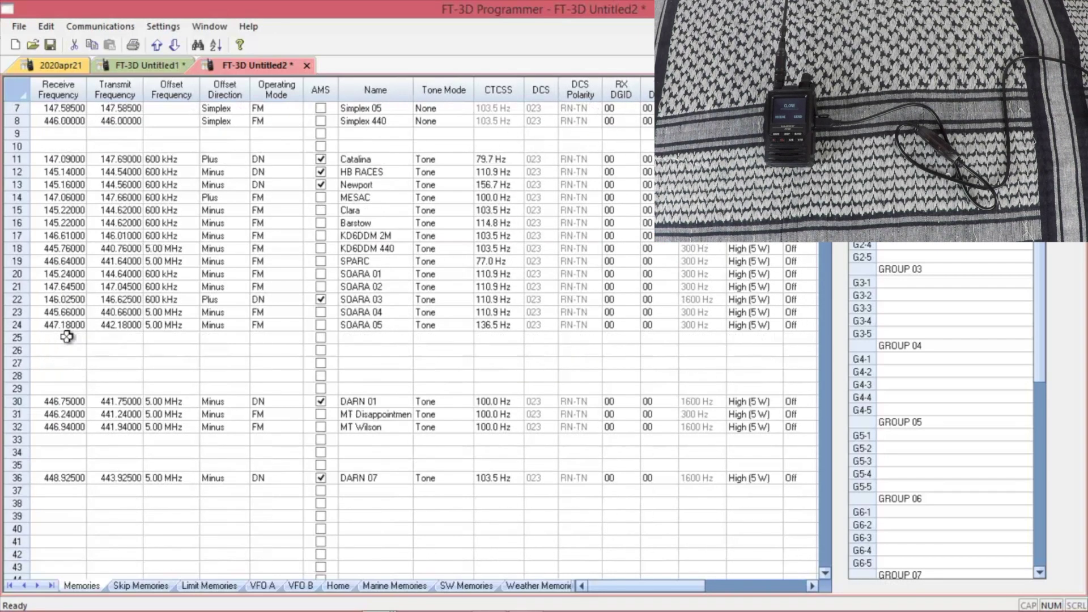
{"action": "scroll", "coordinate": [67, 336], "scroll_direction": "down", "scroll_amount": 1}
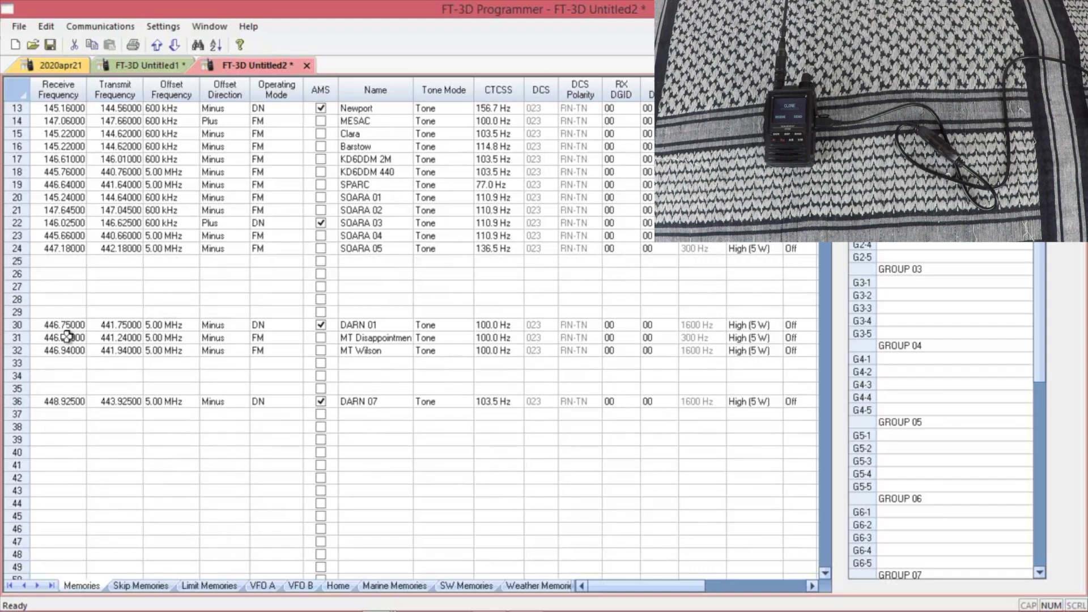
{"action": "left_click", "coordinate": [58, 364]}
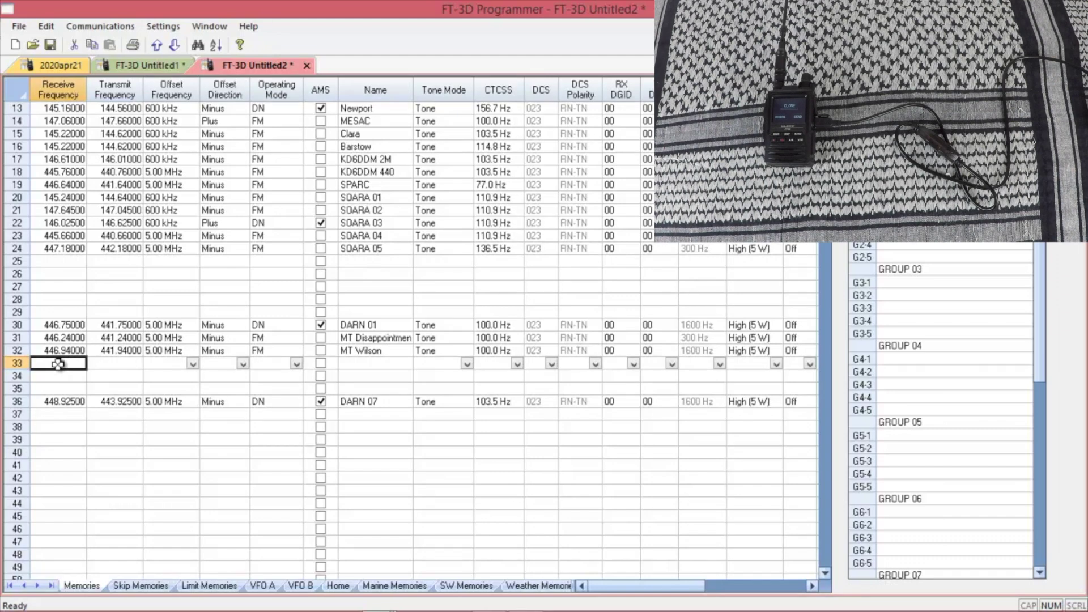
{"action": "type", "text": "445"}
{"action": "key", "text": "Return"}
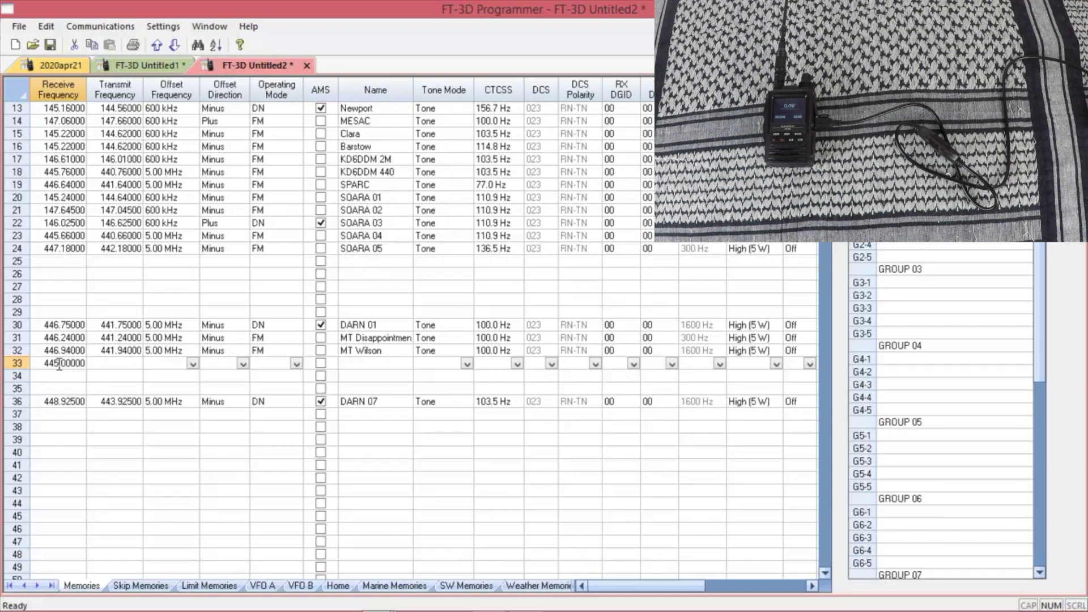
{"action": "type", "text": "28"}
{"action": "left_click", "coordinate": [110, 364]}
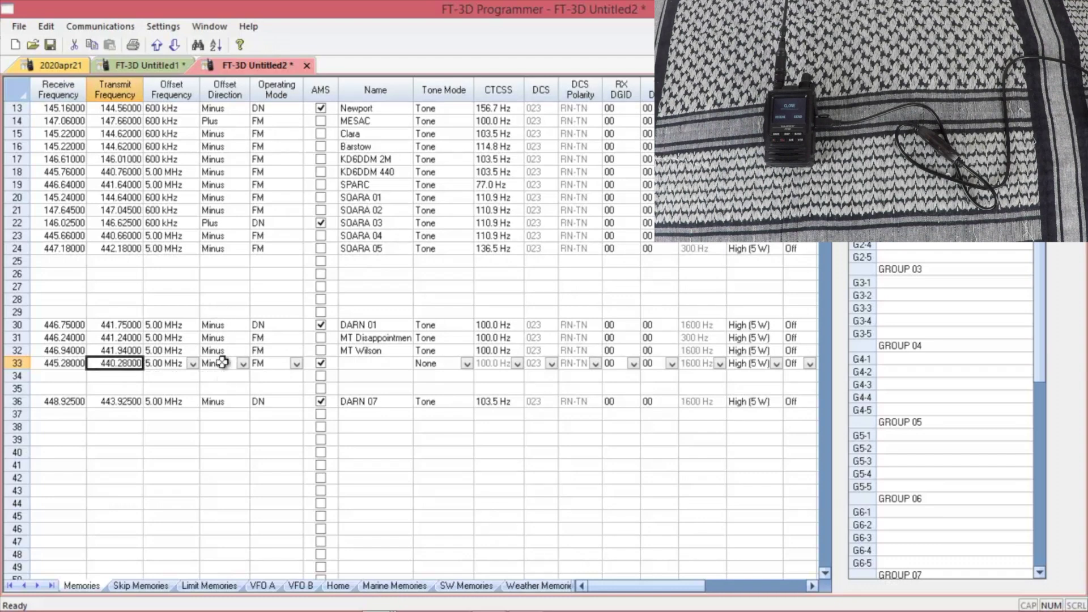
- Examine the available offset direction and operating mode choices for channel 33
{"action": "left_click", "coordinate": [243, 363]}
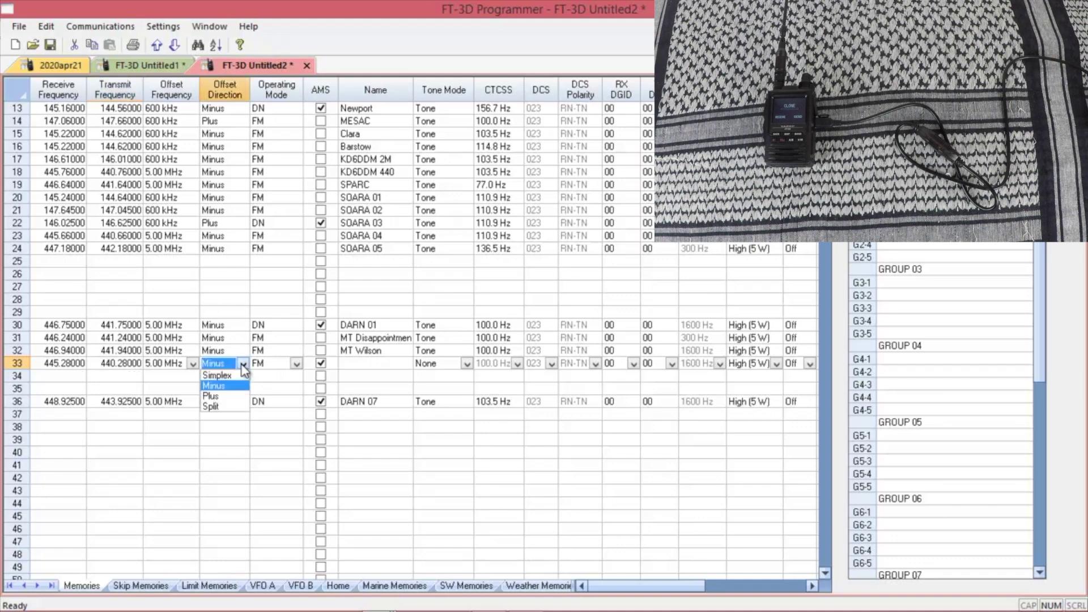
{"action": "left_click", "coordinate": [242, 366]}
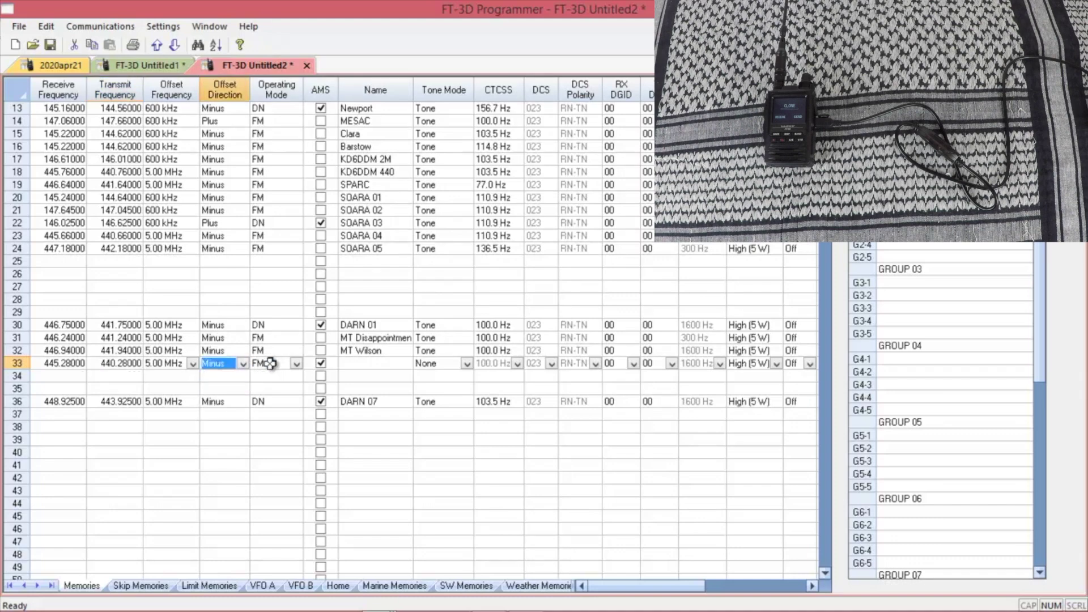
{"action": "left_click", "coordinate": [296, 365]}
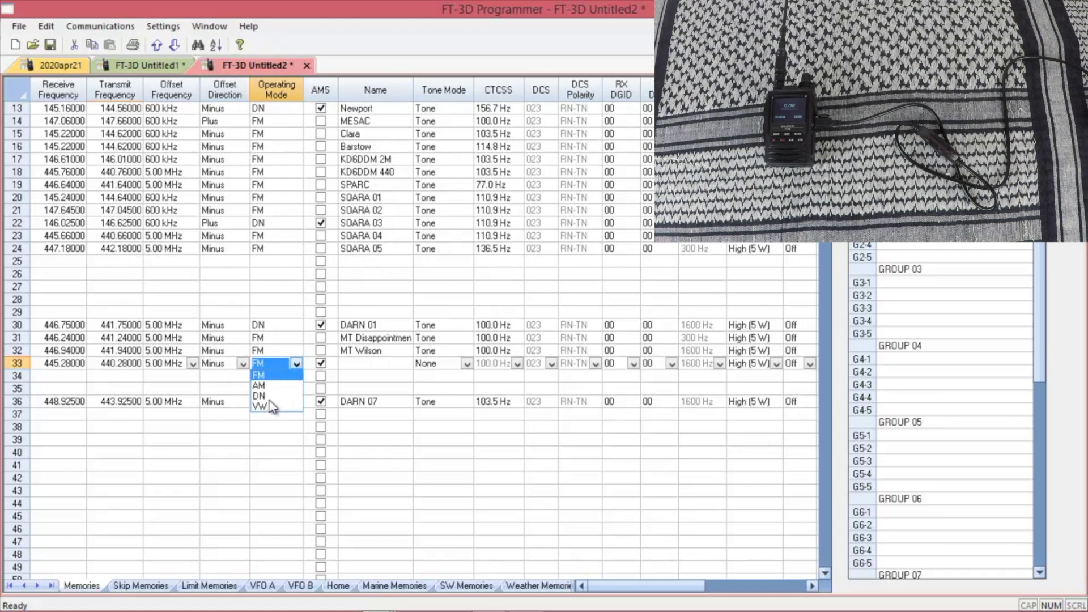
{"action": "left_click", "coordinate": [295, 363]}
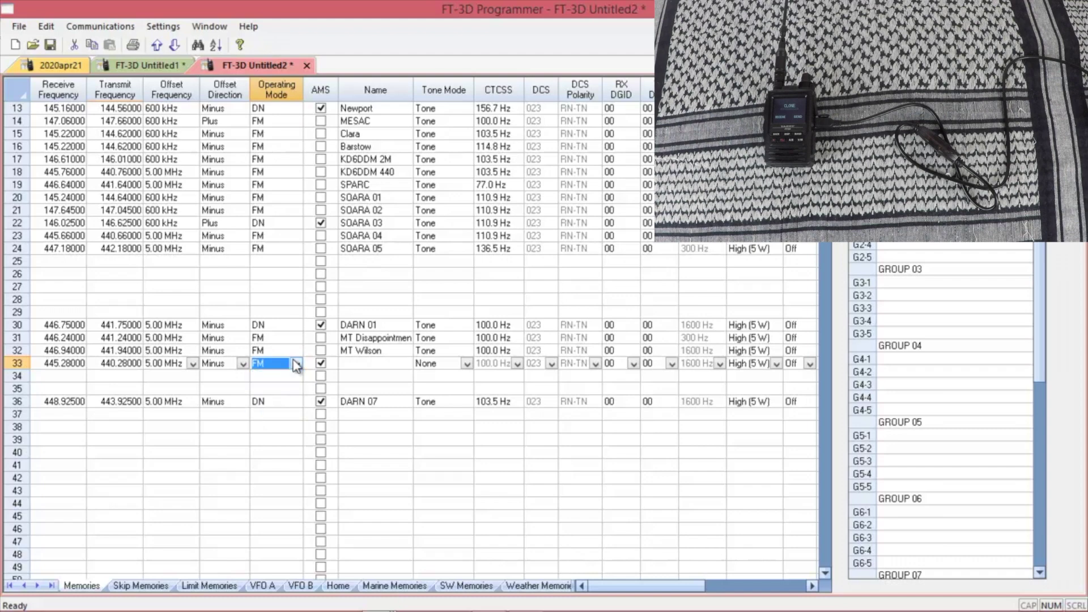
- Name channel 33 "San Pedro Hill" and set its tone mode to Tone with a CTCSS frequency of 100.0 Hz
{"action": "left_click", "coordinate": [352, 361]}
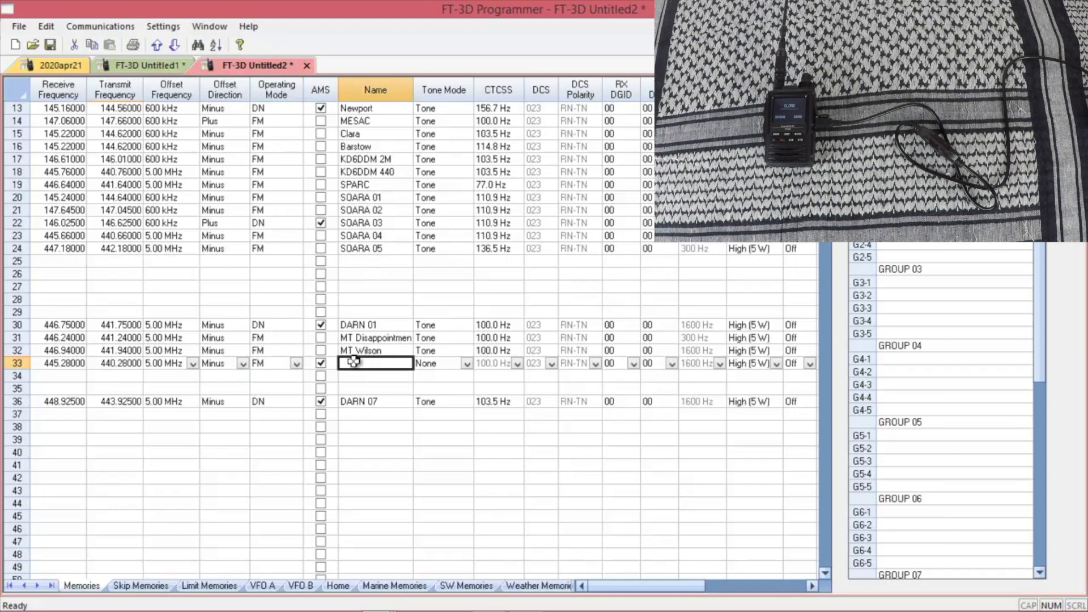
{"action": "type", "text": "San Pedro Hill"}
{"action": "left_click", "coordinate": [467, 366]}
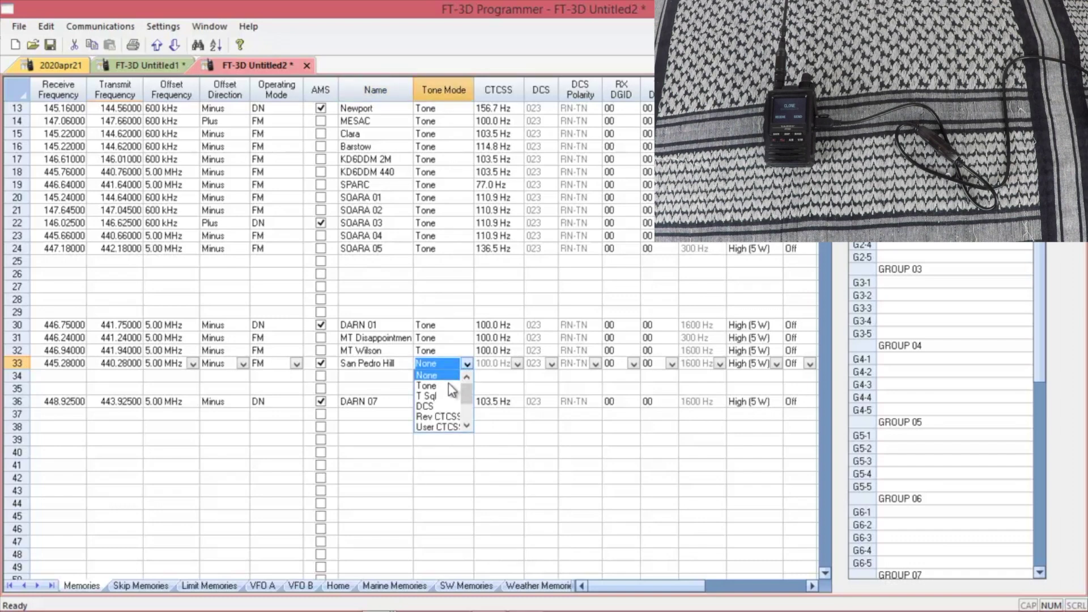
{"action": "left_click", "coordinate": [451, 388]}
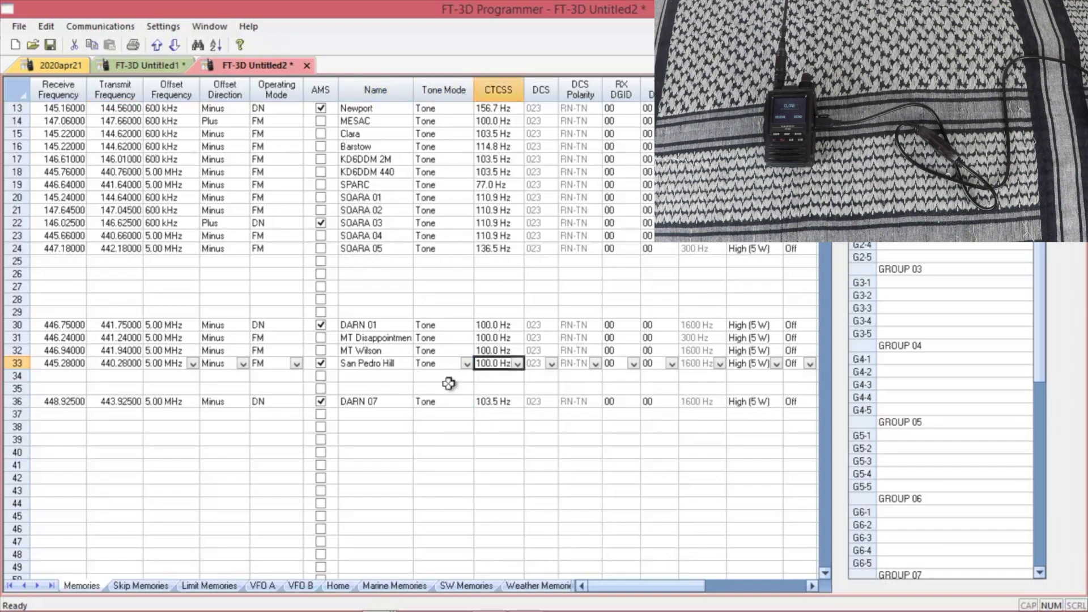
{"action": "left_click", "coordinate": [517, 365]}
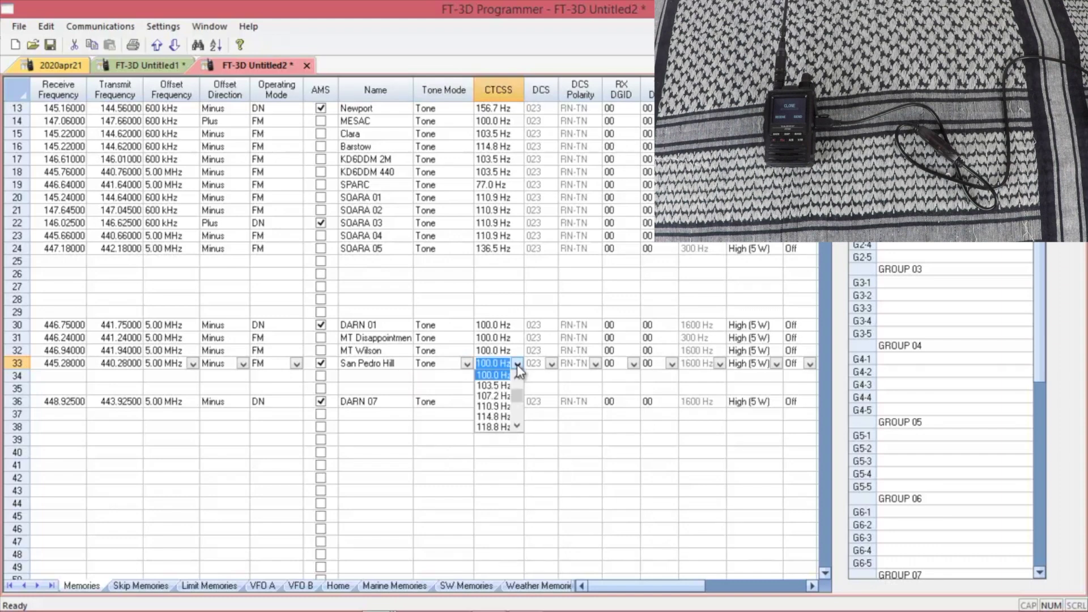
{"action": "left_click", "coordinate": [488, 371]}
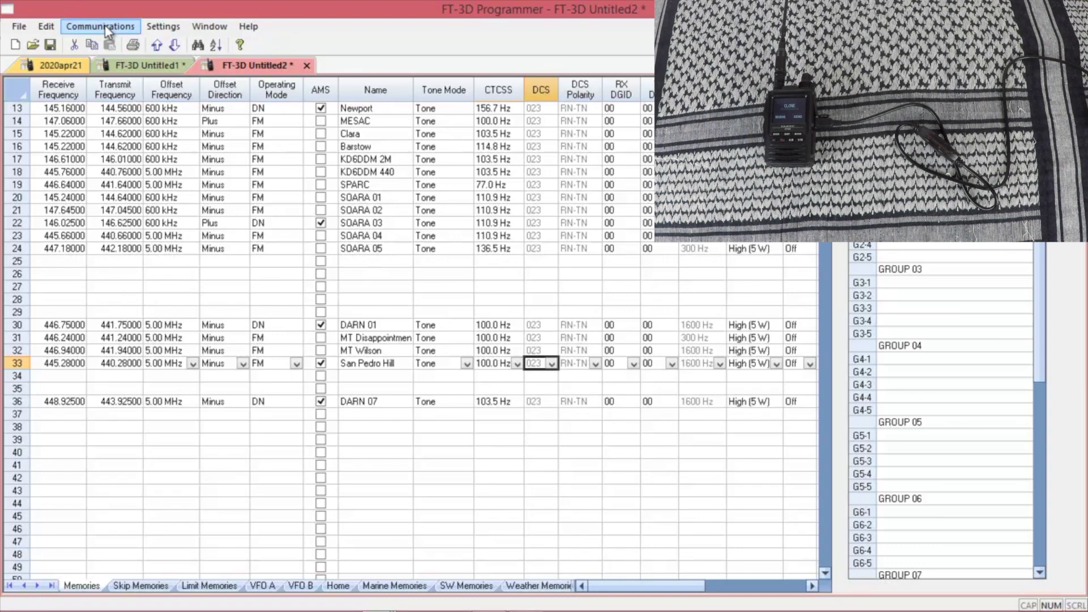
- Move the San Pedro Hill channel up one row, into memory channel 32
{"action": "left_click", "coordinate": [156, 45]}
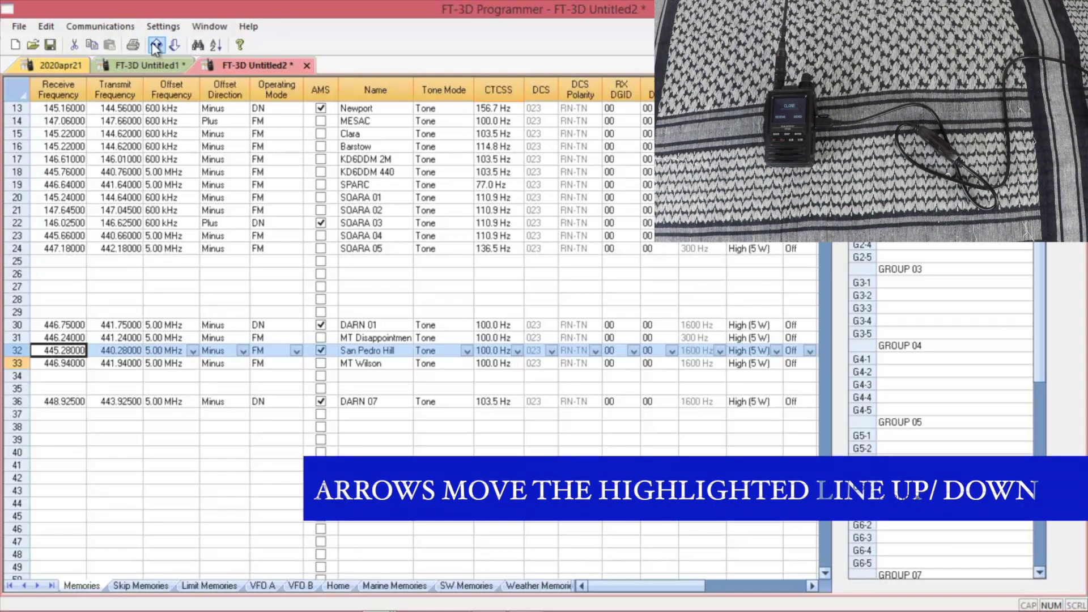
- Send the edited memory data with the San Pedro Hill channel to the FT-3D radio
{"action": "left_click", "coordinate": [109, 27]}
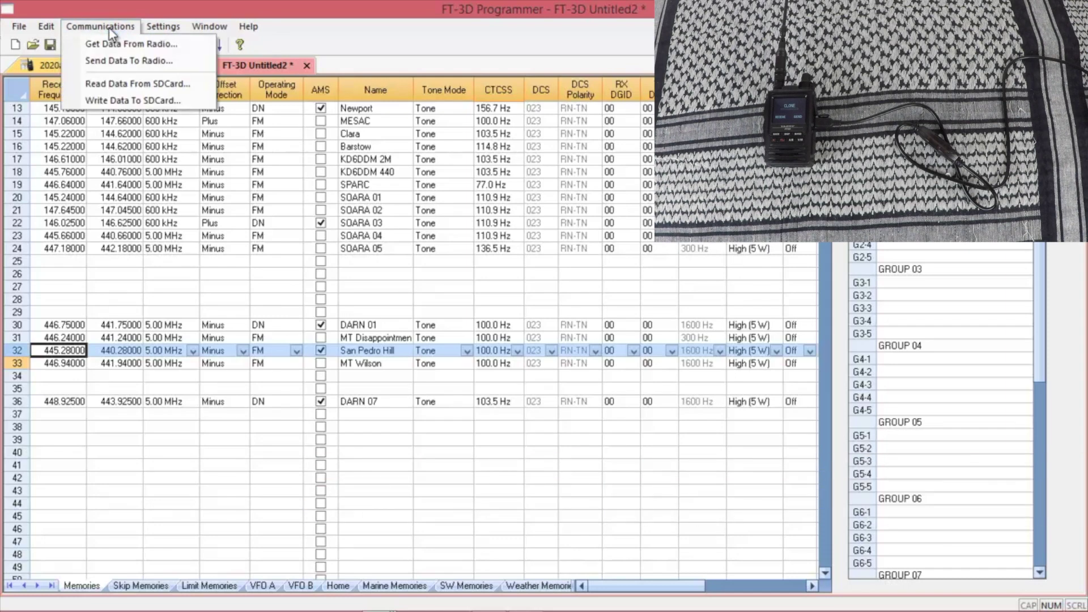
{"action": "left_click", "coordinate": [111, 61]}
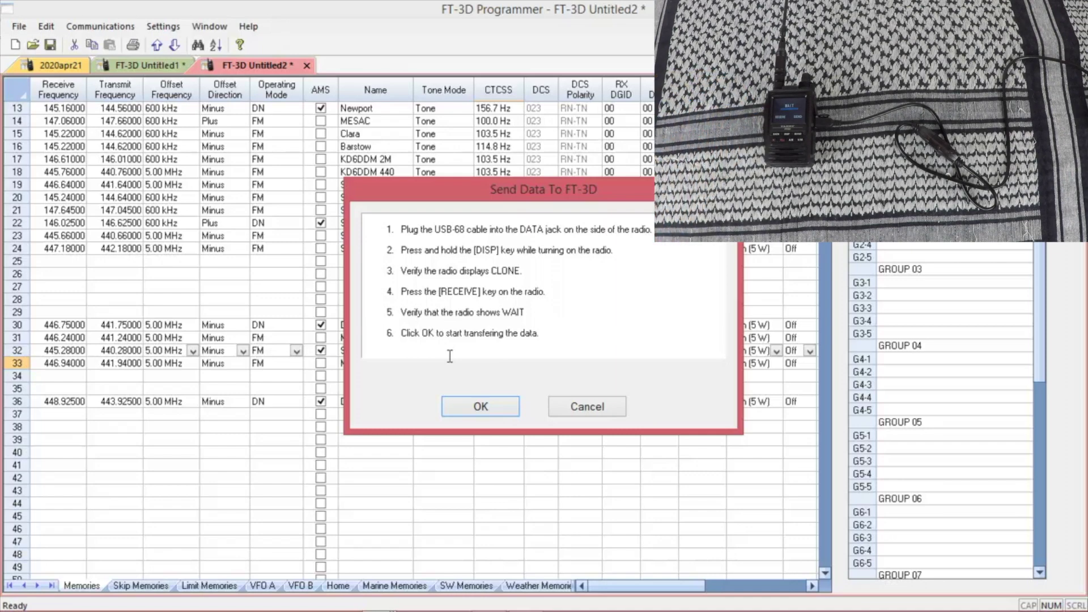
{"action": "left_click", "coordinate": [469, 410]}
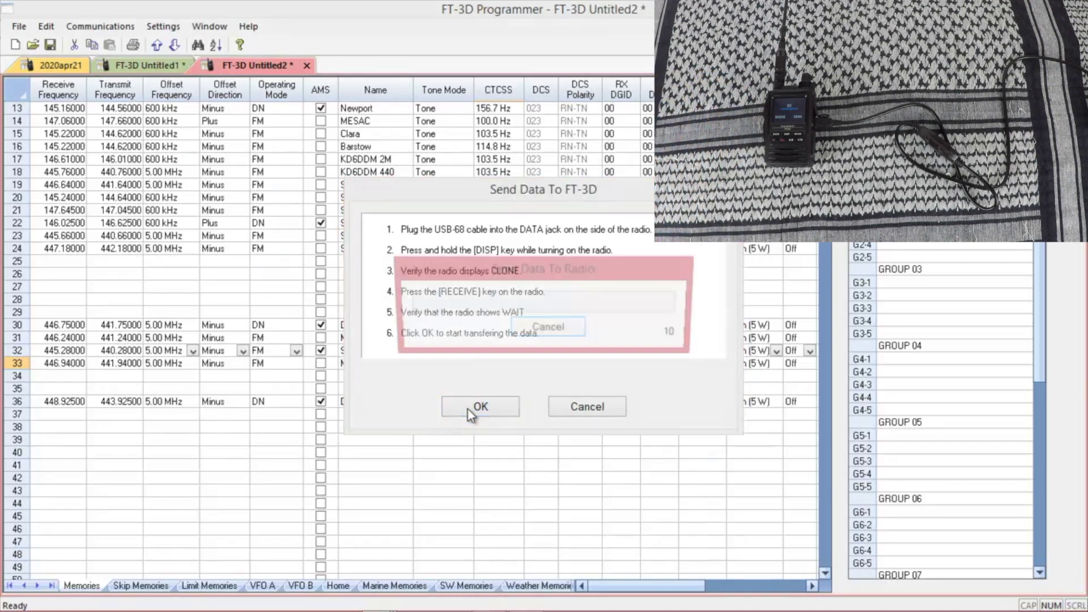